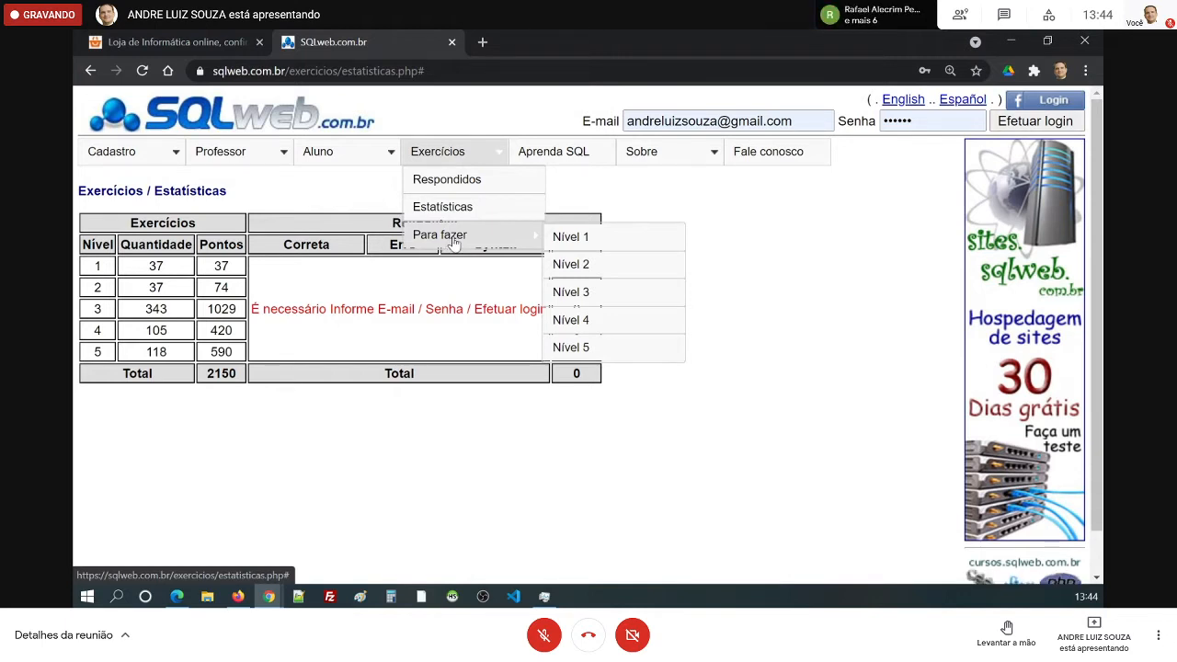
Open the level 2 exercises to do and examine the page's address and the site's menu structure
left_click(588, 264)
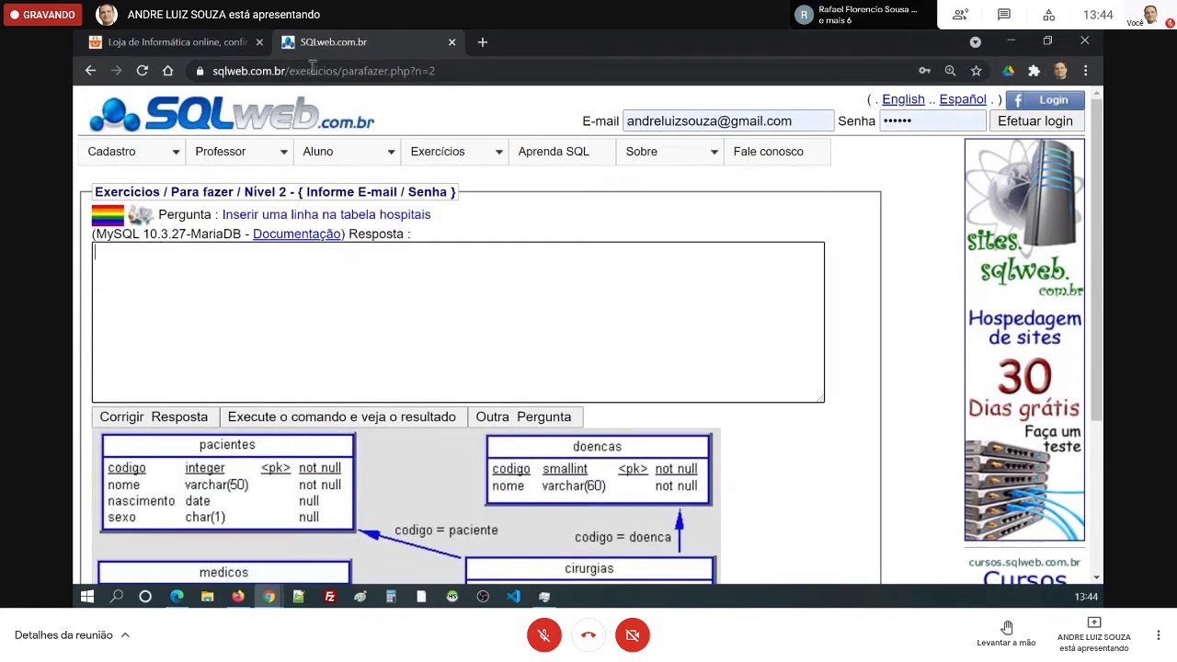
left_click_drag(337, 71, 472, 81)
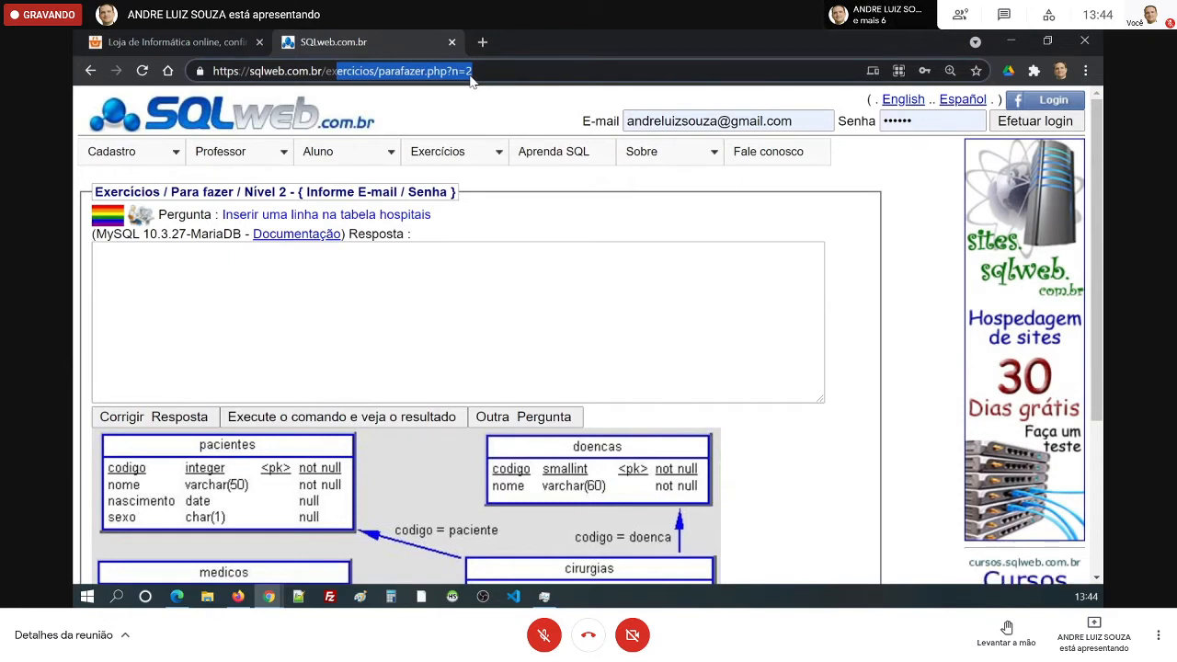
mouse_move(435, 156)
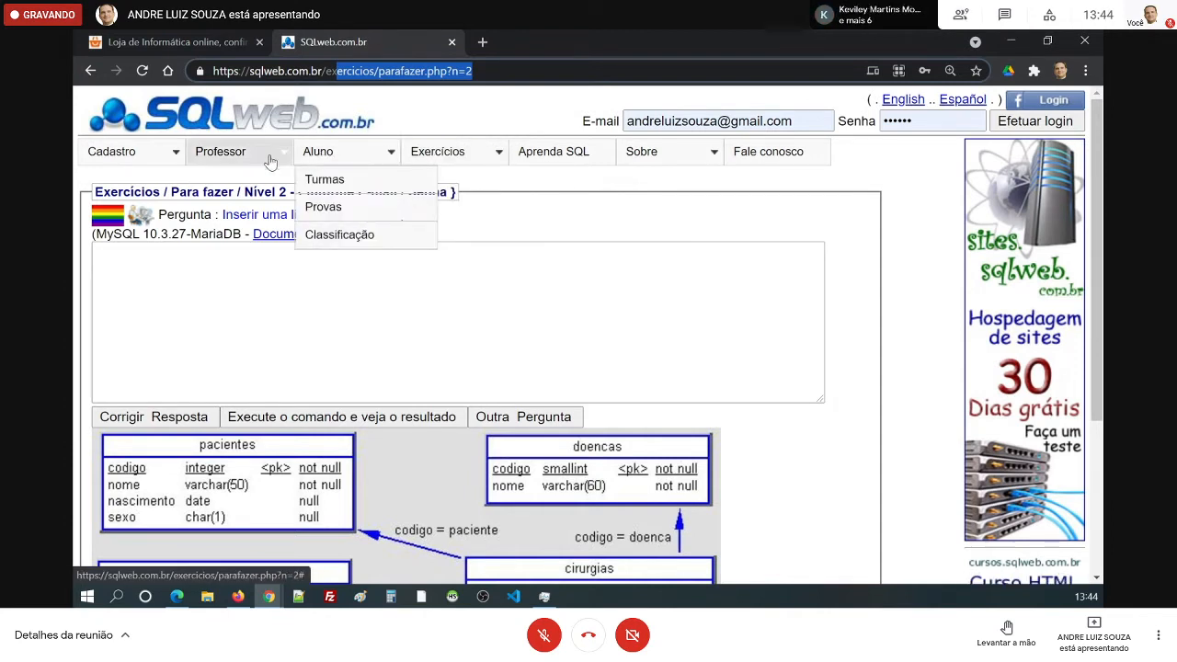
mouse_move(188, 156)
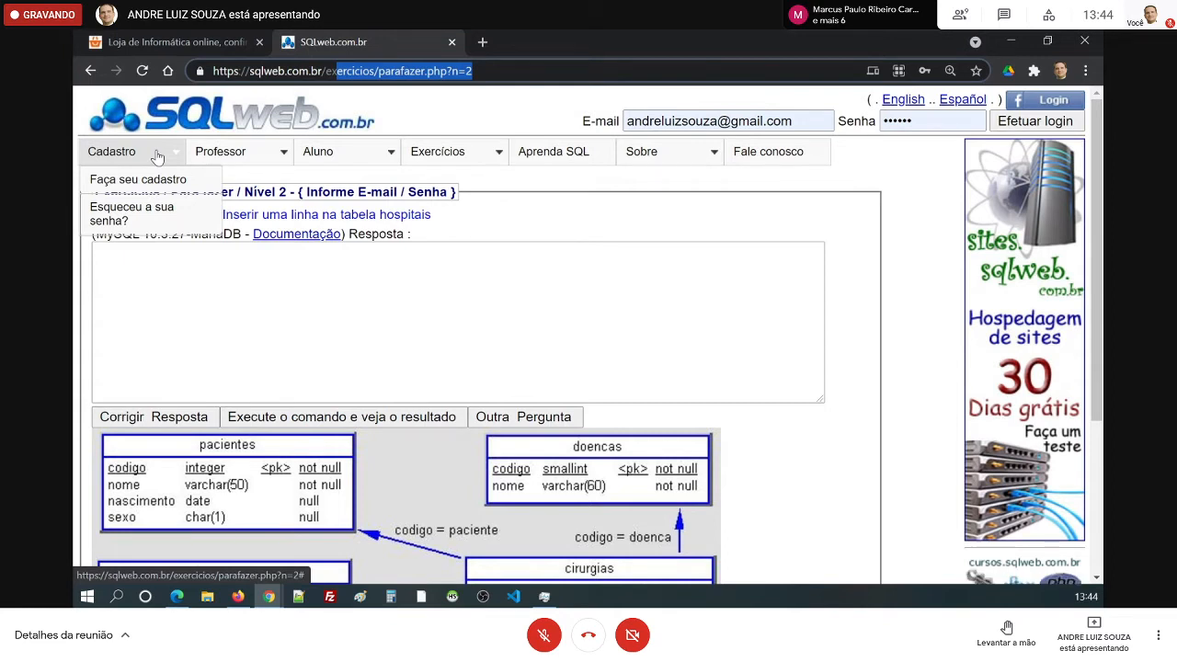
mouse_move(357, 151)
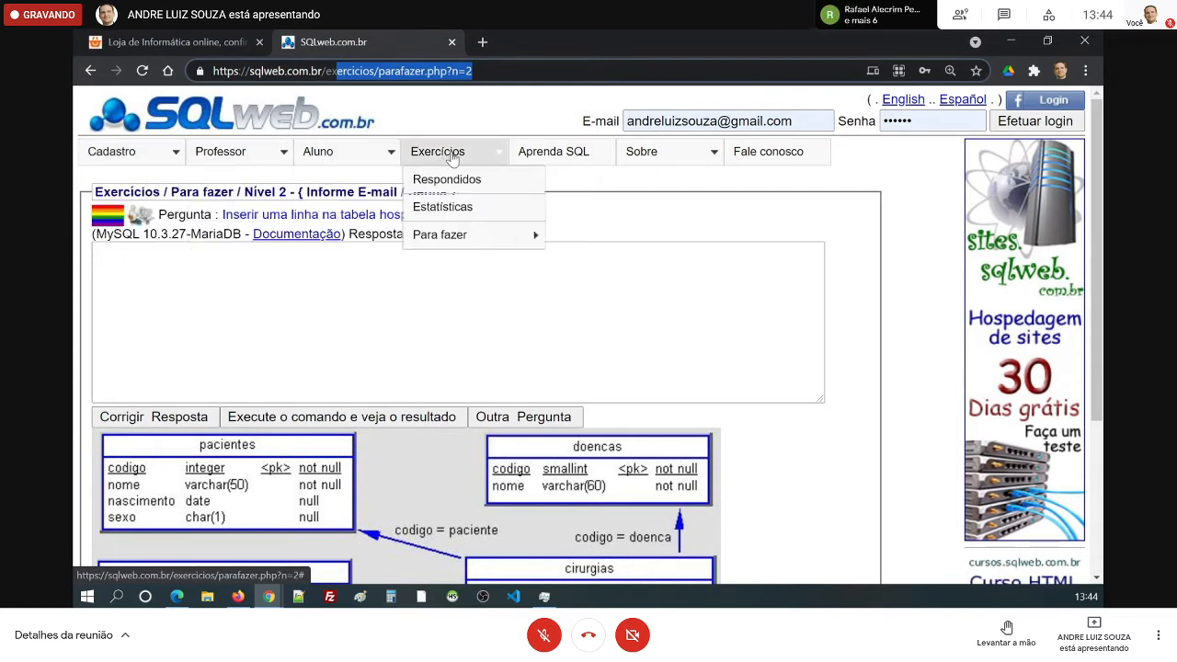
mouse_move(671, 161)
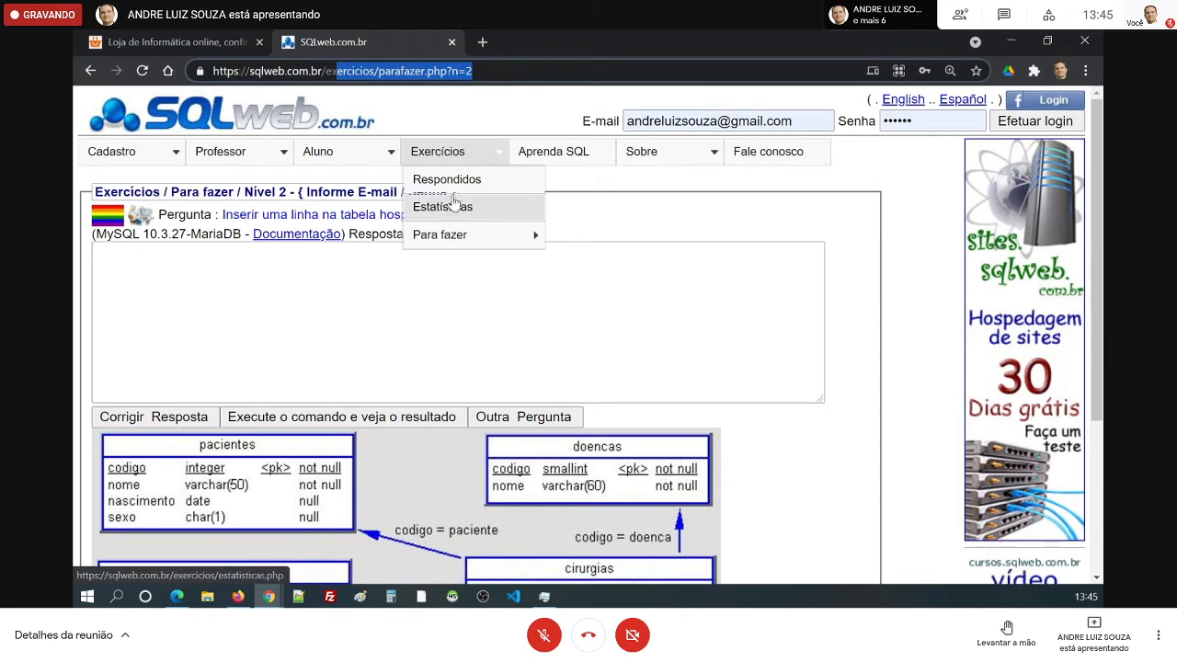
mouse_move(455, 235)
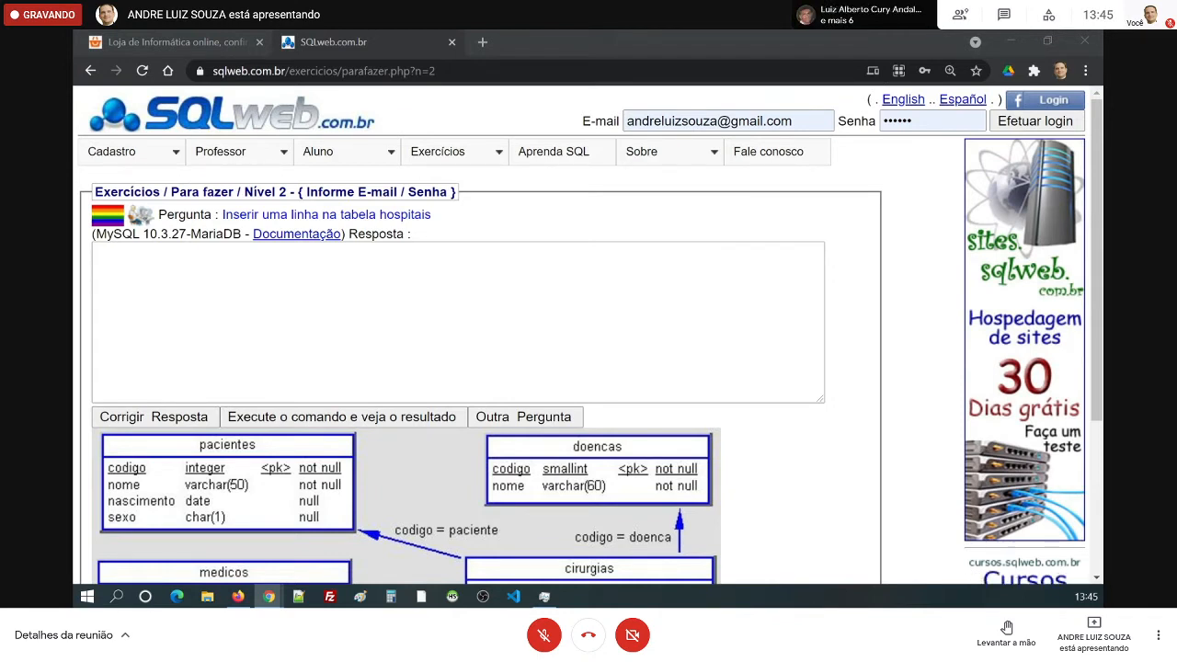
Examine the UFTM home page and its side menu, expanding and collapsing the Organização Institucional section
left_click(247, 286)
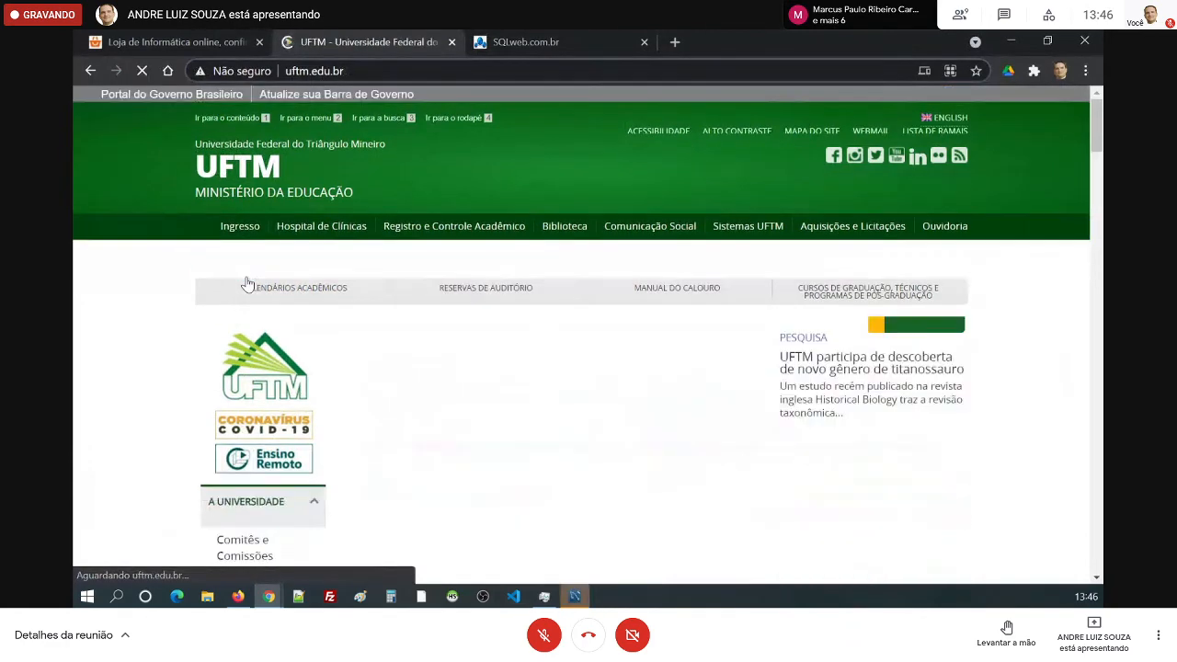
scroll(181, 292, "down", 1)
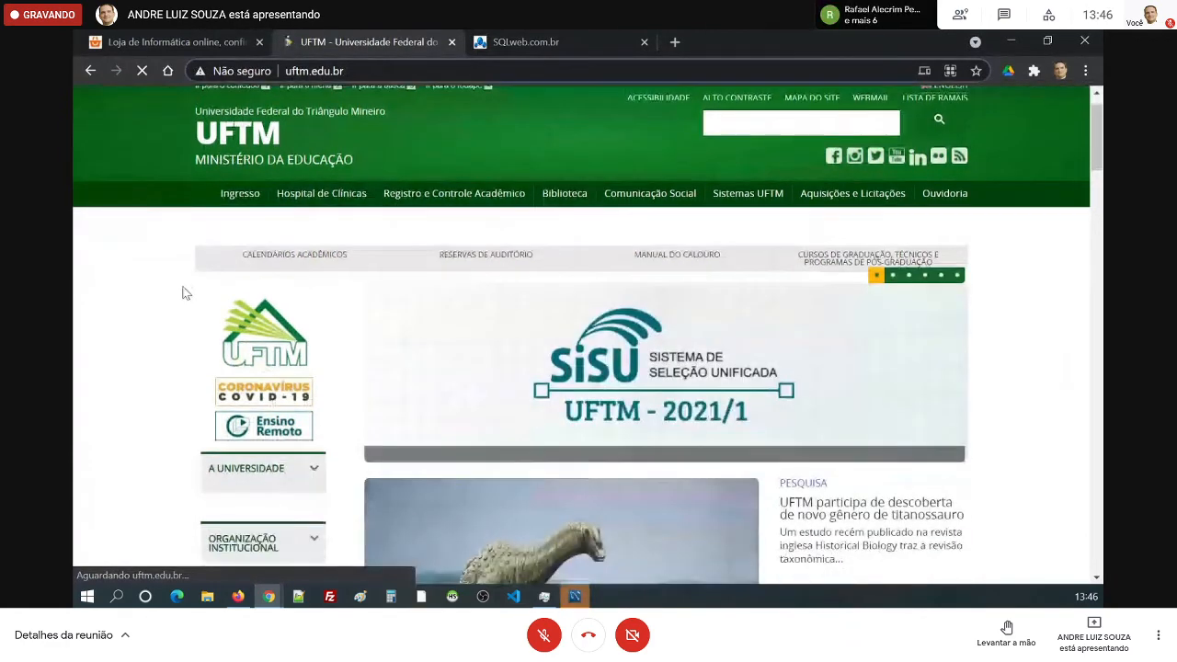
scroll(170, 306, "down", 3)
scroll(170, 305, "down", 1)
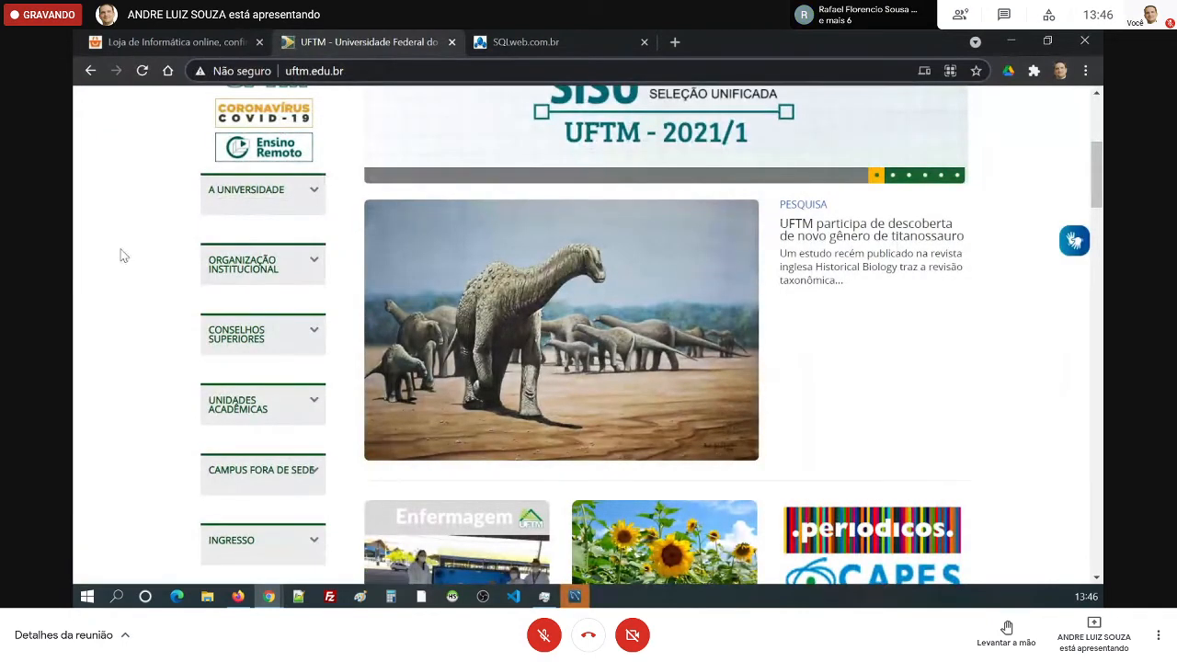
left_click(264, 264)
scroll(247, 504, "down", 4)
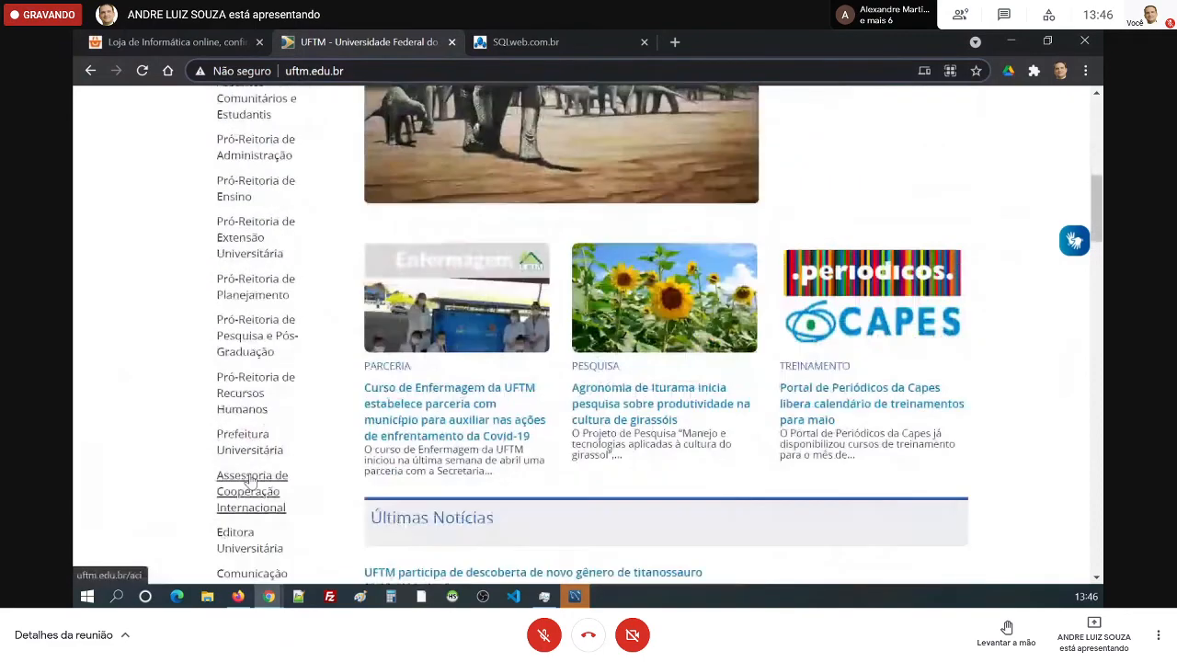
scroll(276, 397, "up", 5)
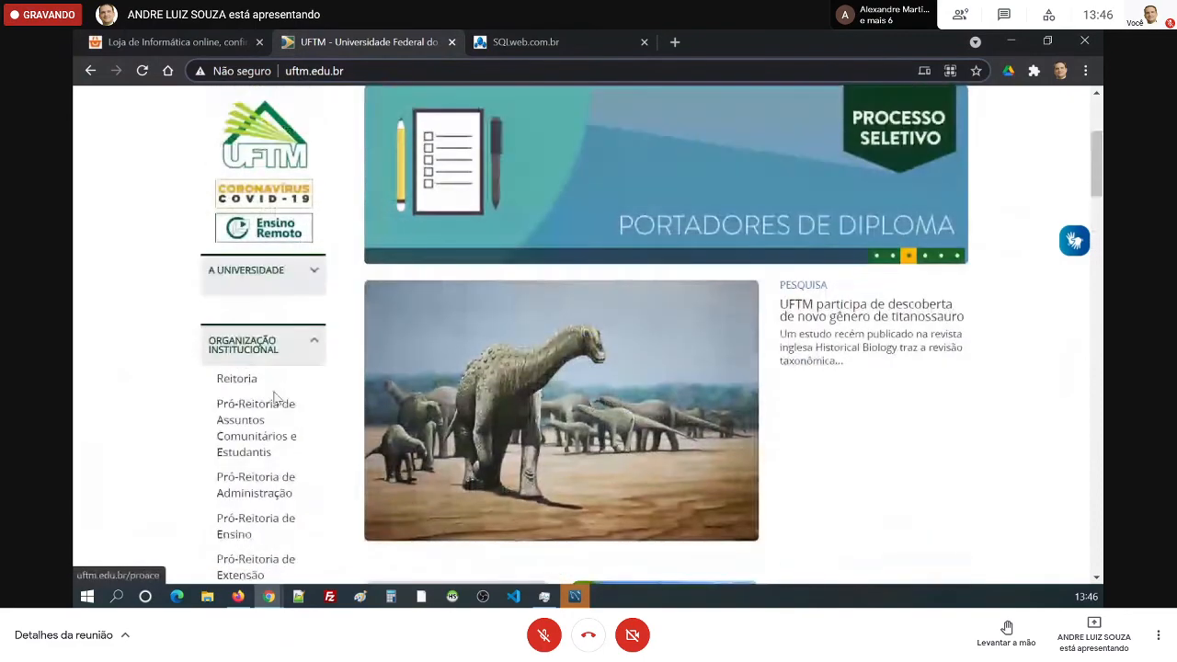
left_click(313, 342)
scroll(307, 354, "down", 1)
scroll(305, 360, "down", 5)
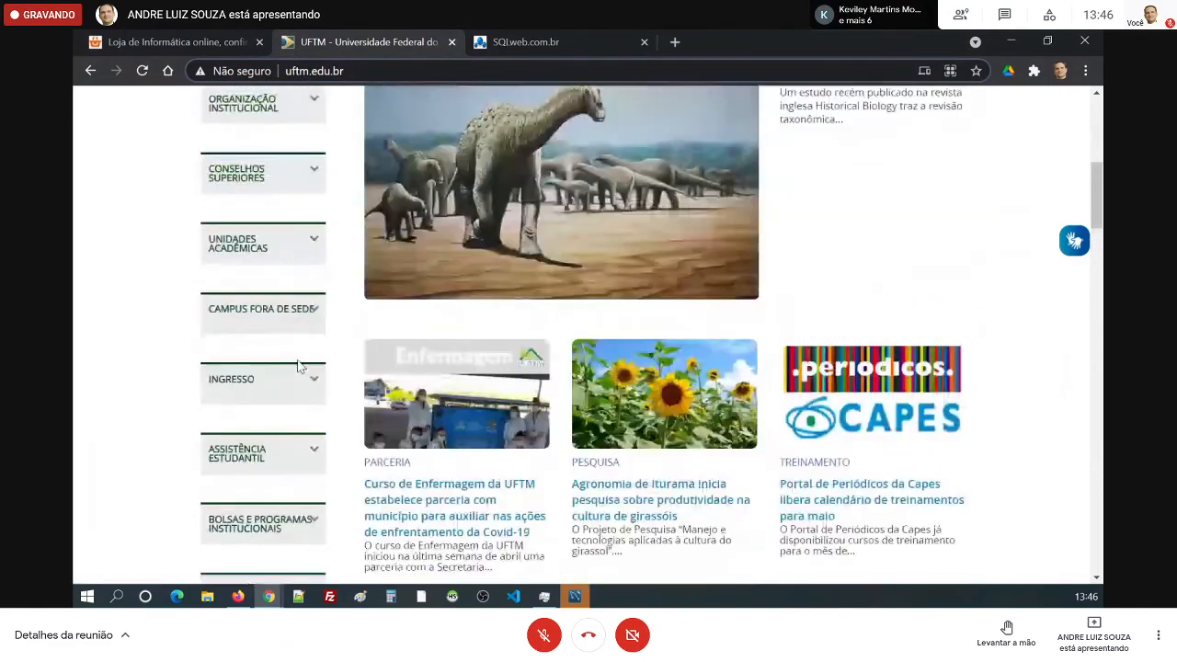
scroll(292, 369, "up", 6)
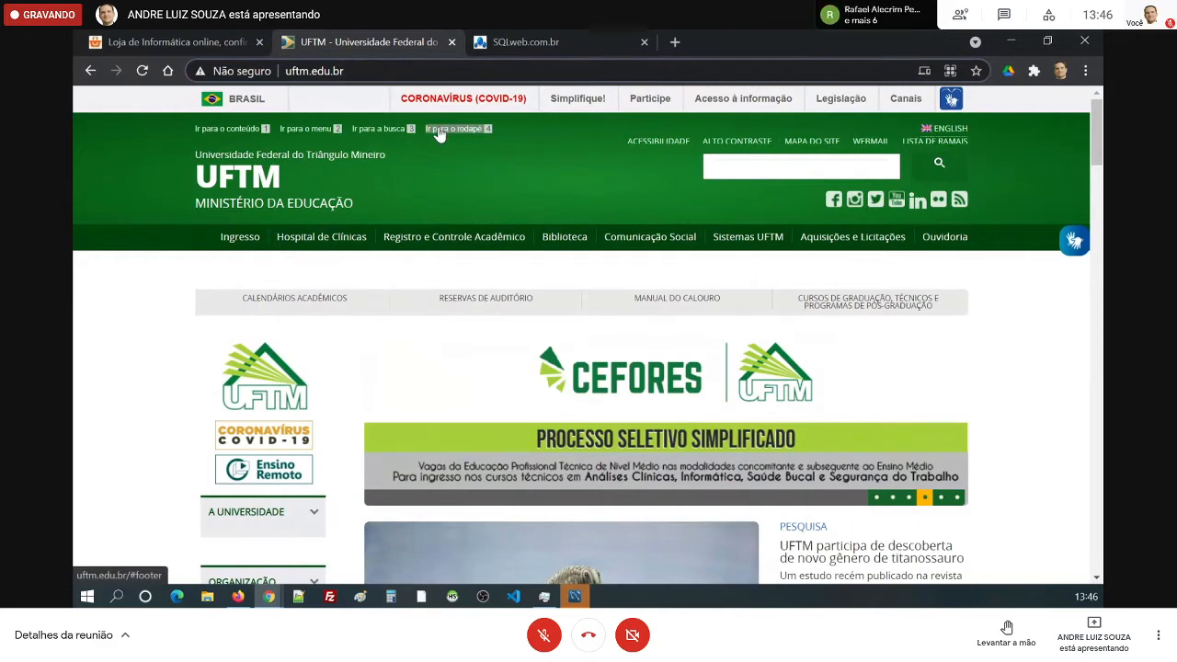
Close the UFTM page, the eFácil sales chat and the eFácil store page
key("ctrl+w")
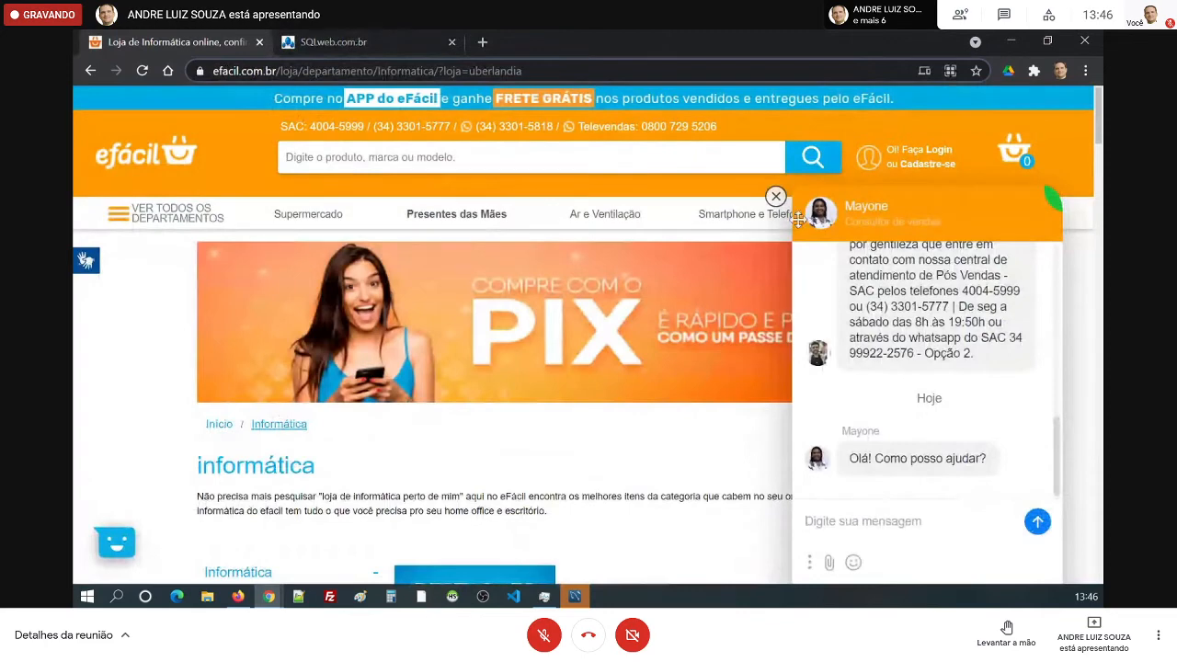
left_click(775, 197)
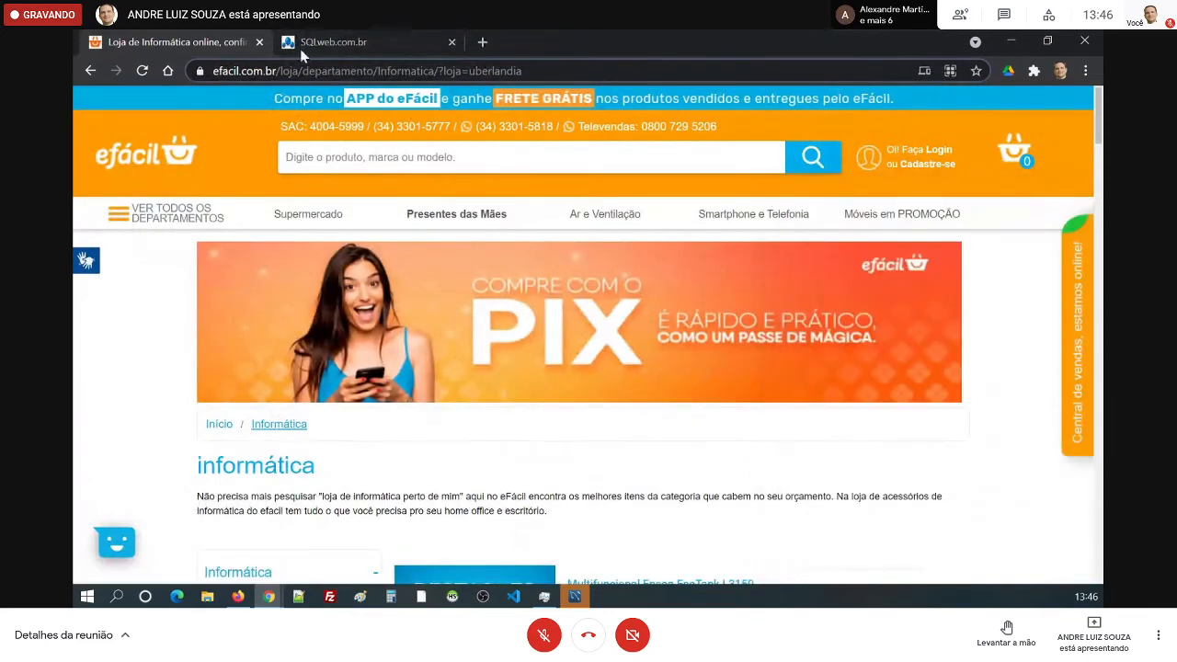
left_click(260, 42)
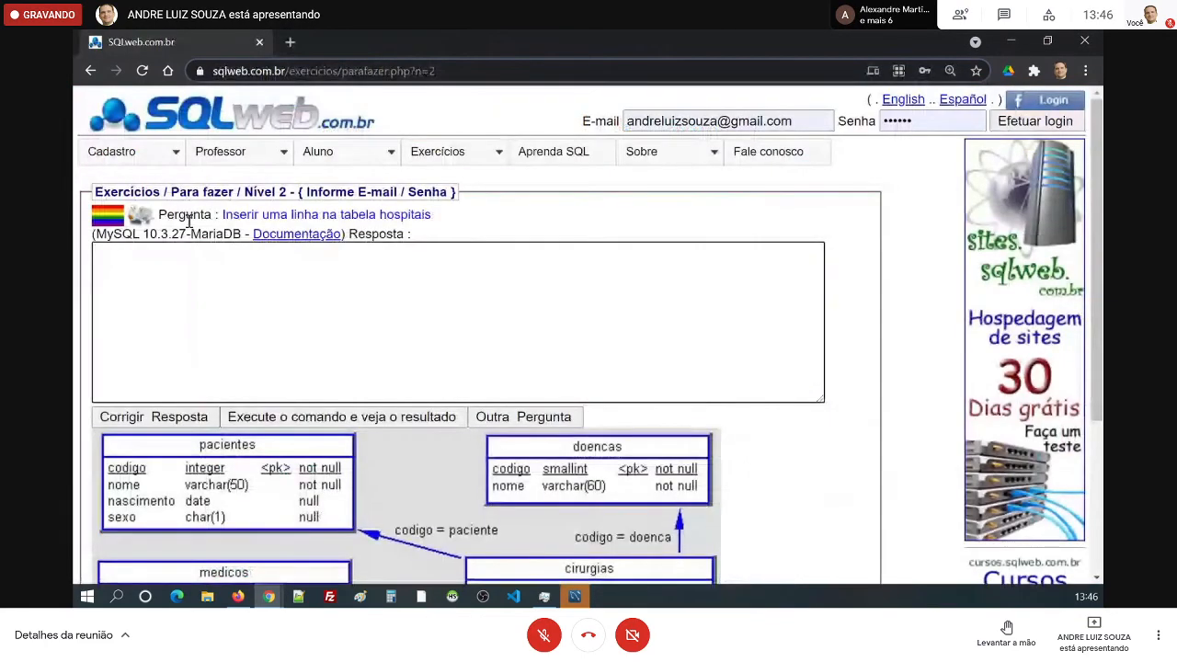
Switch to MySQL Workbench and create a new model
left_click(575, 597)
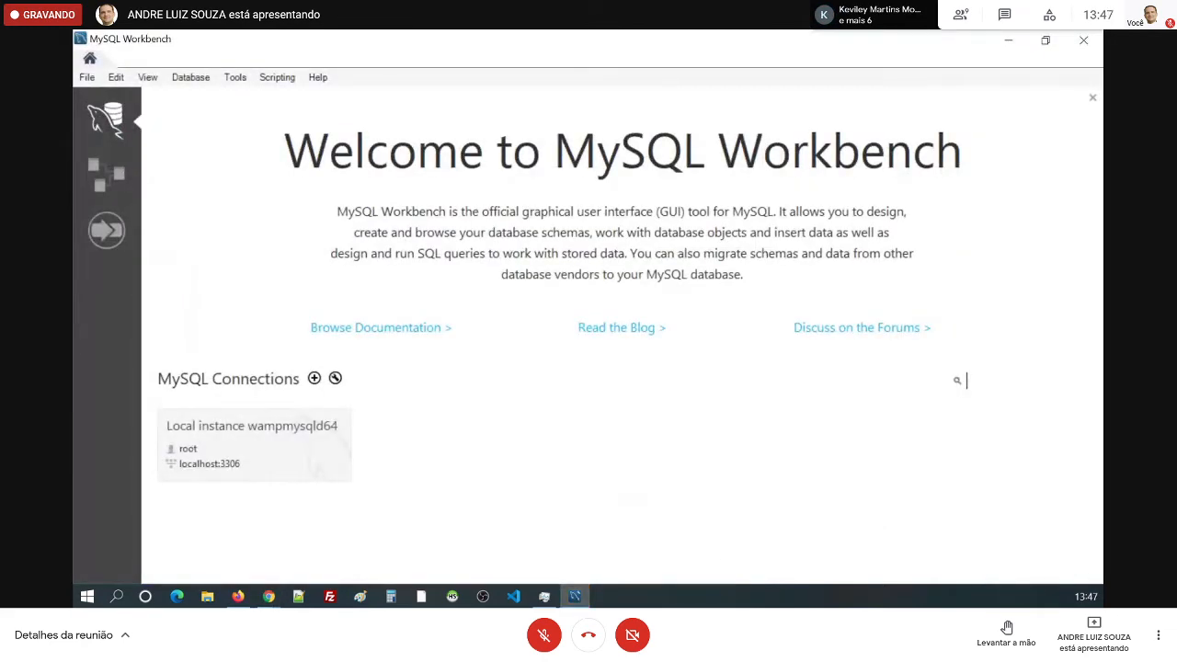
left_click(269, 597)
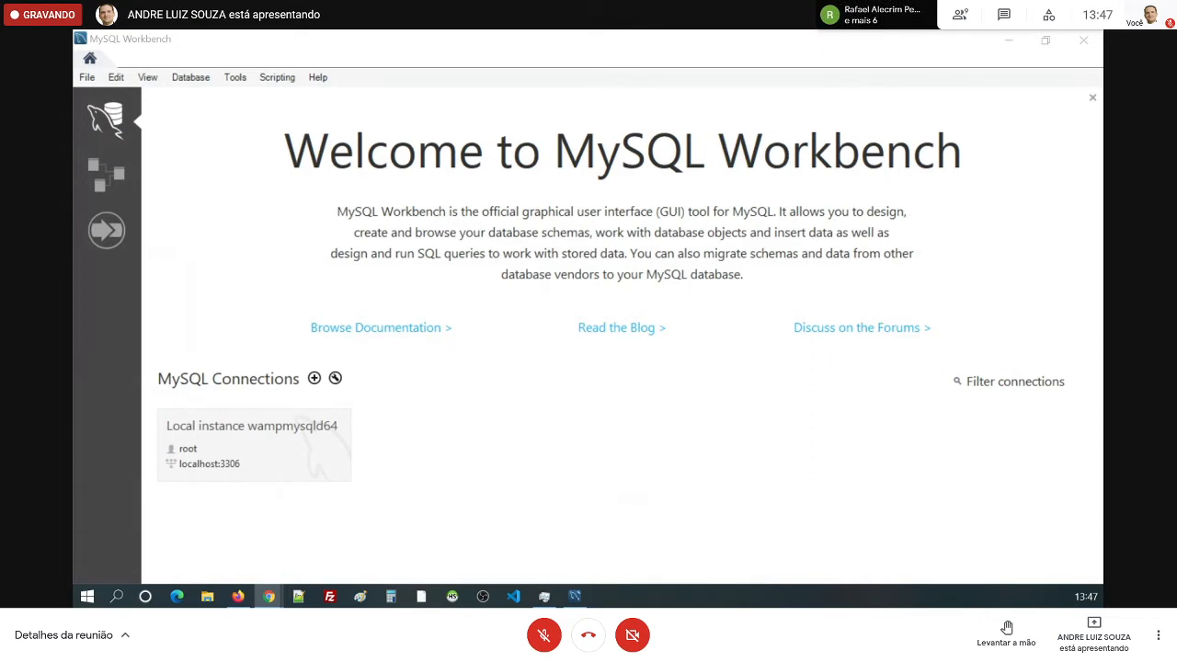
left_click(100, 82)
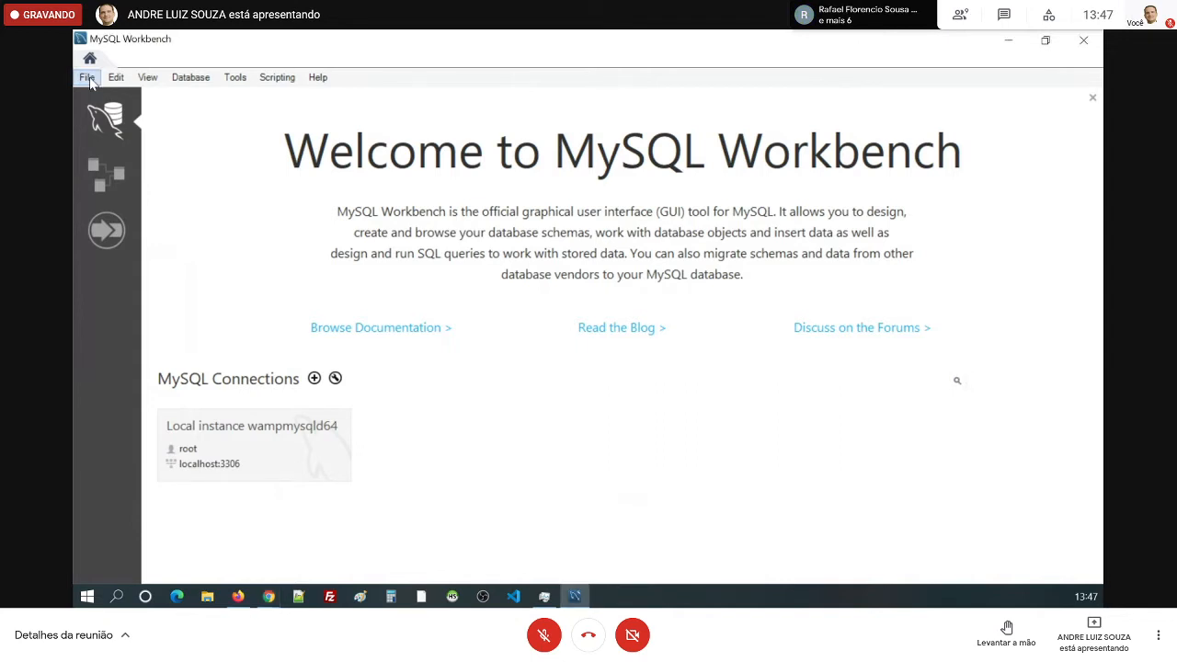
left_click(90, 81)
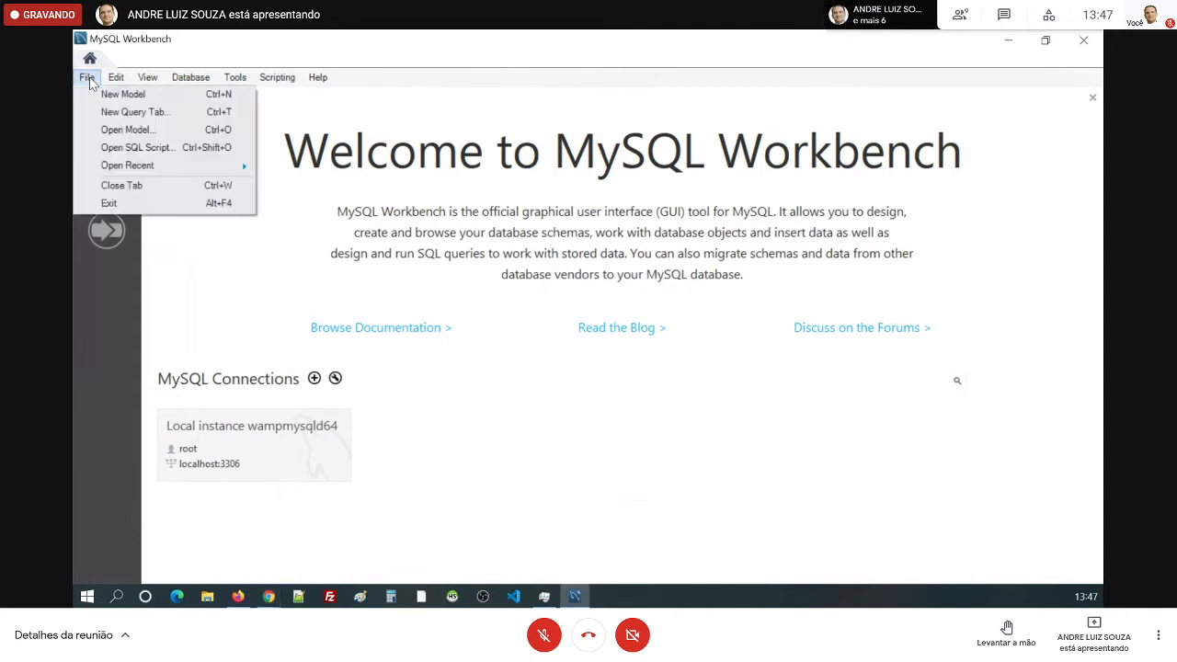
left_click(134, 96)
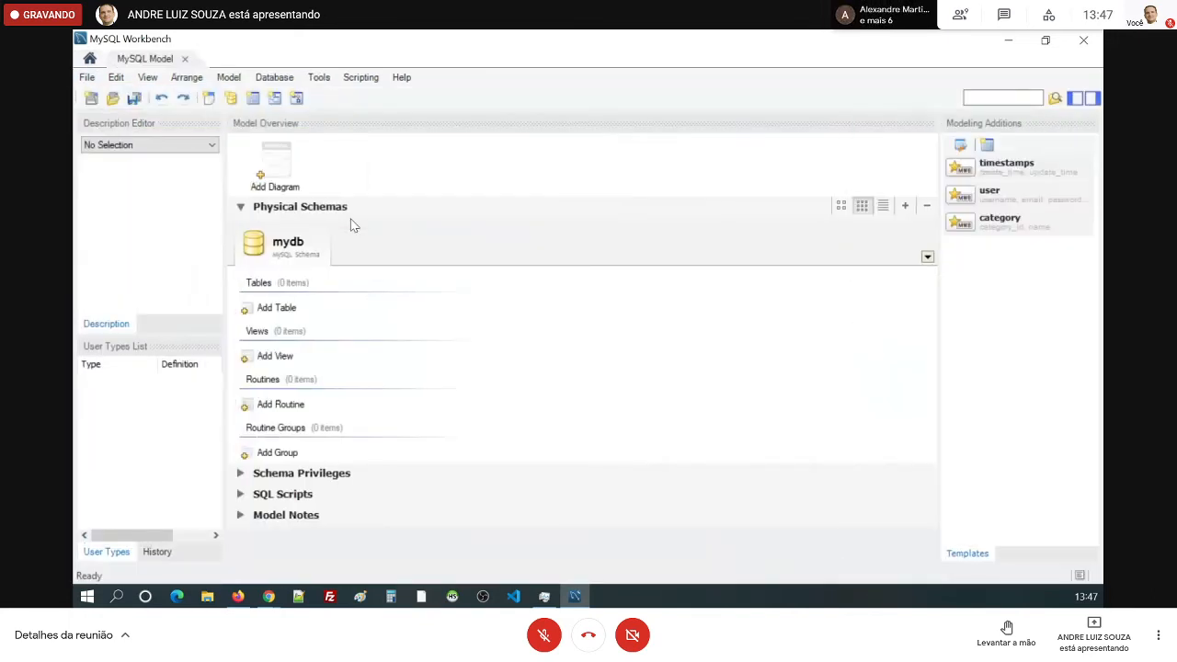
Add an EER diagram to the model and hide the Modeling Additions sidebar
left_click(281, 177)
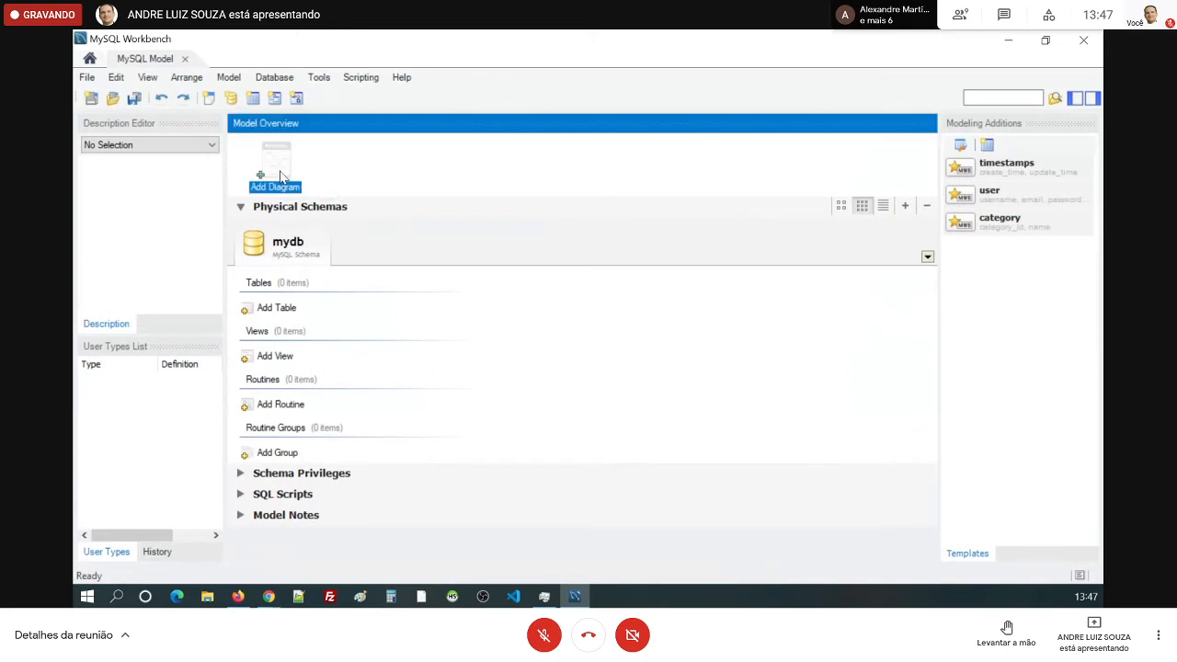
double_click(280, 175)
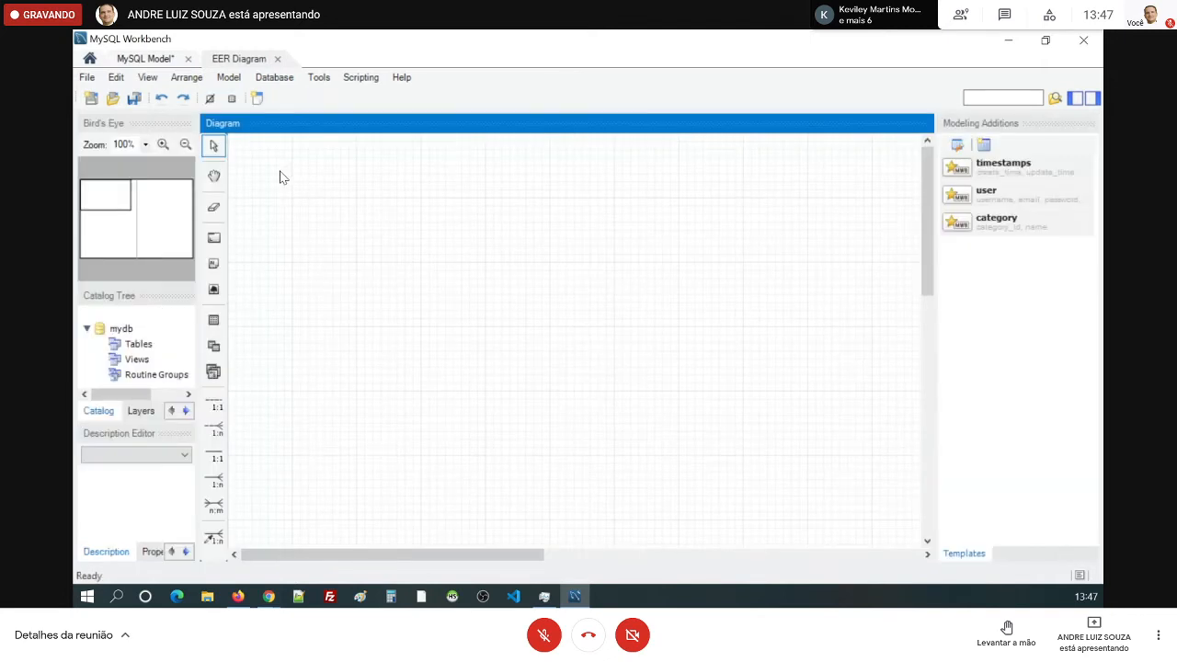
left_click(1092, 97)
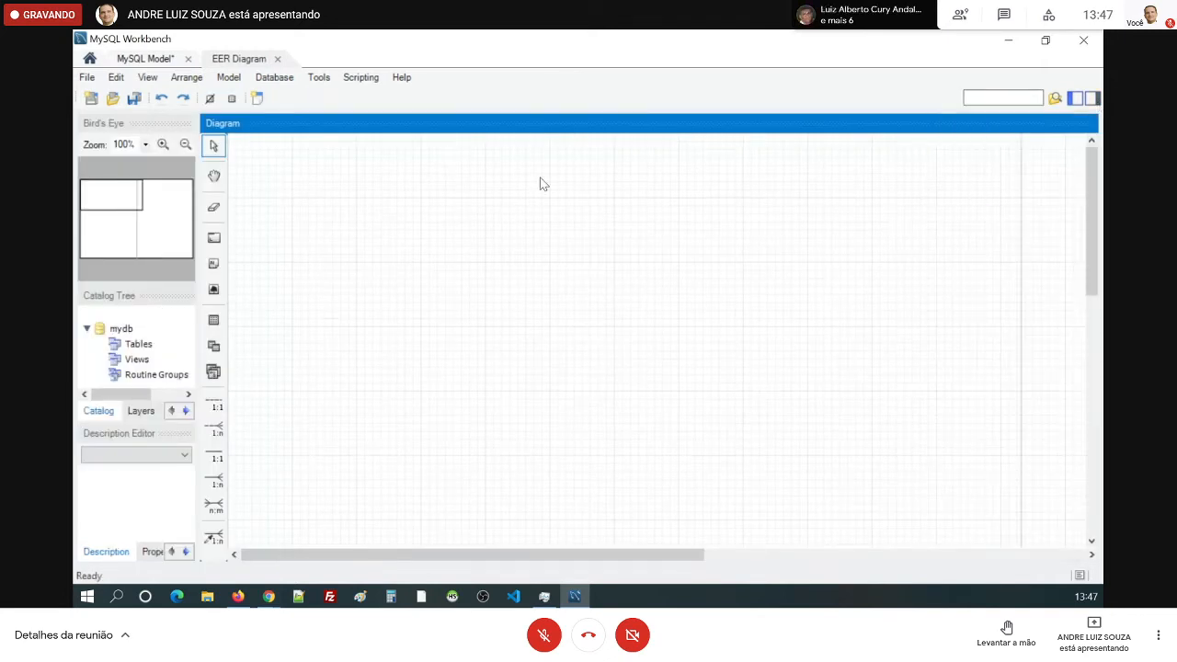
Place a new table on the diagram and move it slightly up and to the left
left_click(163, 144)
left_click(213, 319)
left_click(430, 234)
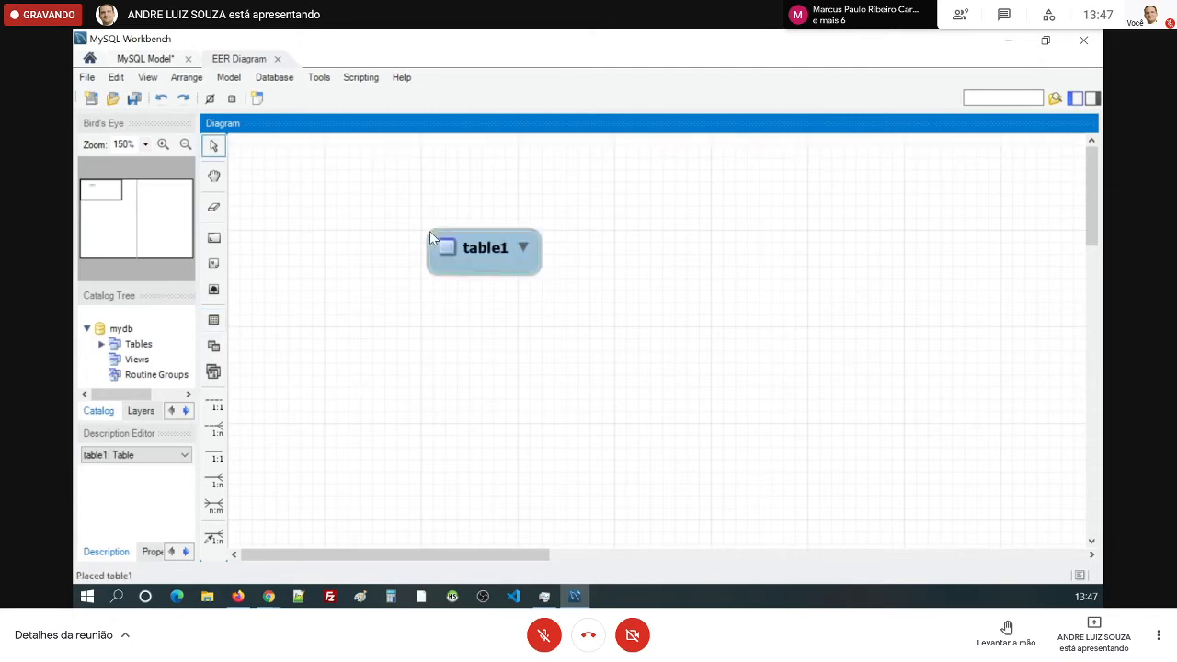
left_click_drag(488, 246, 463, 222)
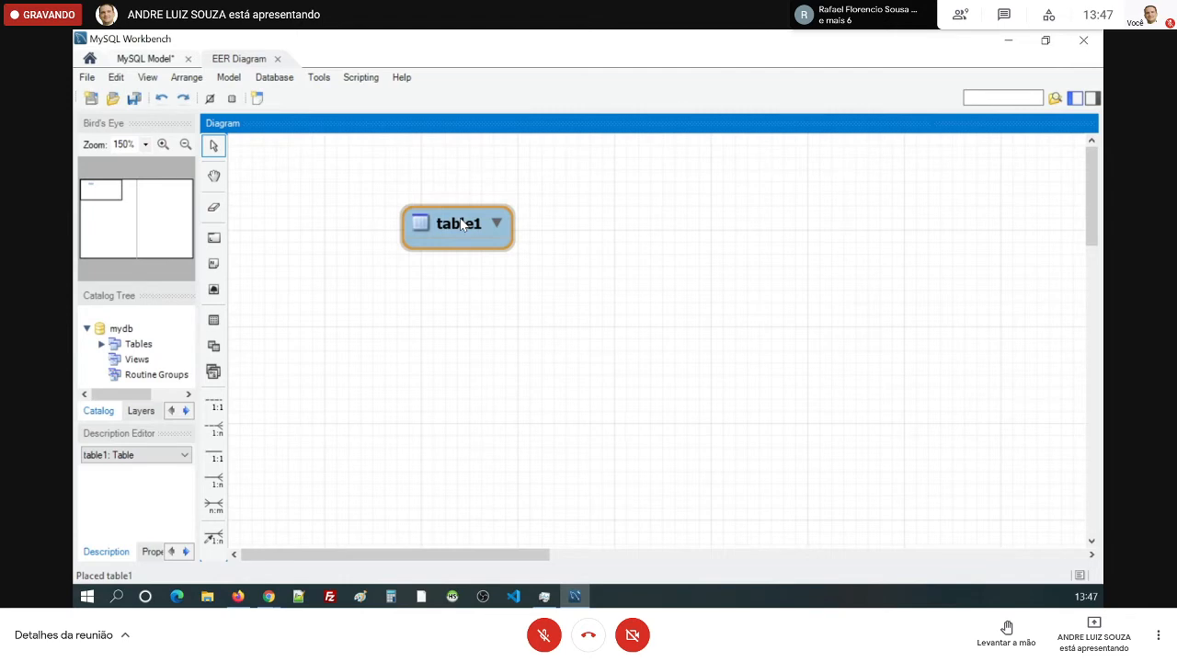
Open the new table for editing and name it menus
left_click(462, 225)
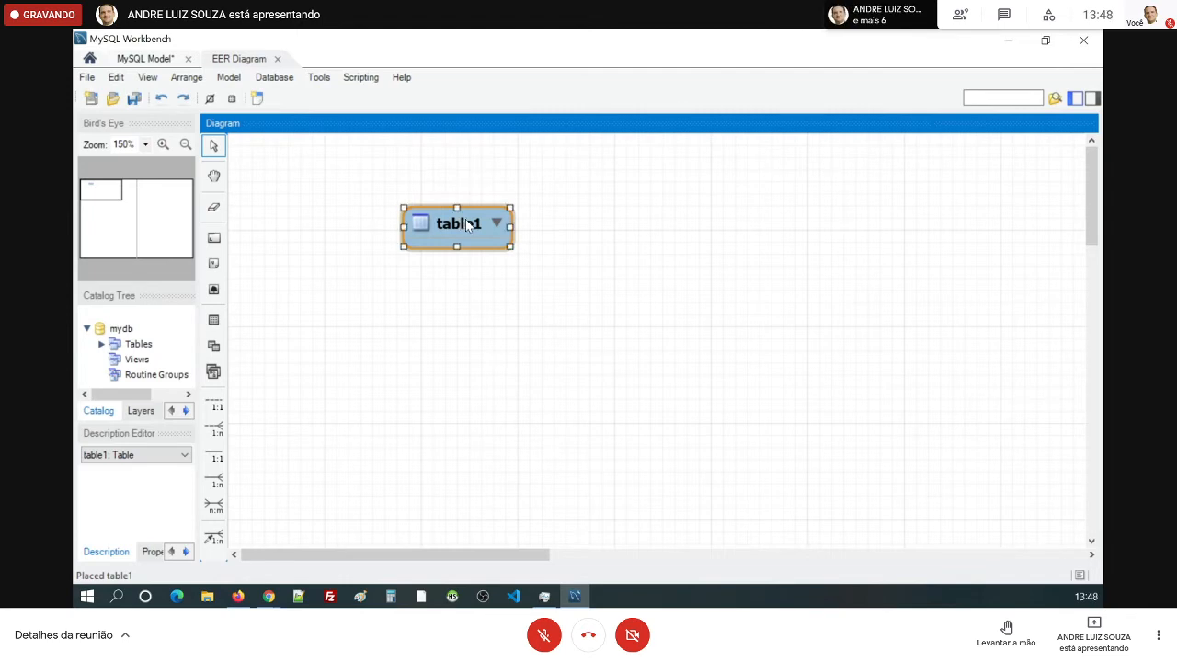
double_click(467, 224)
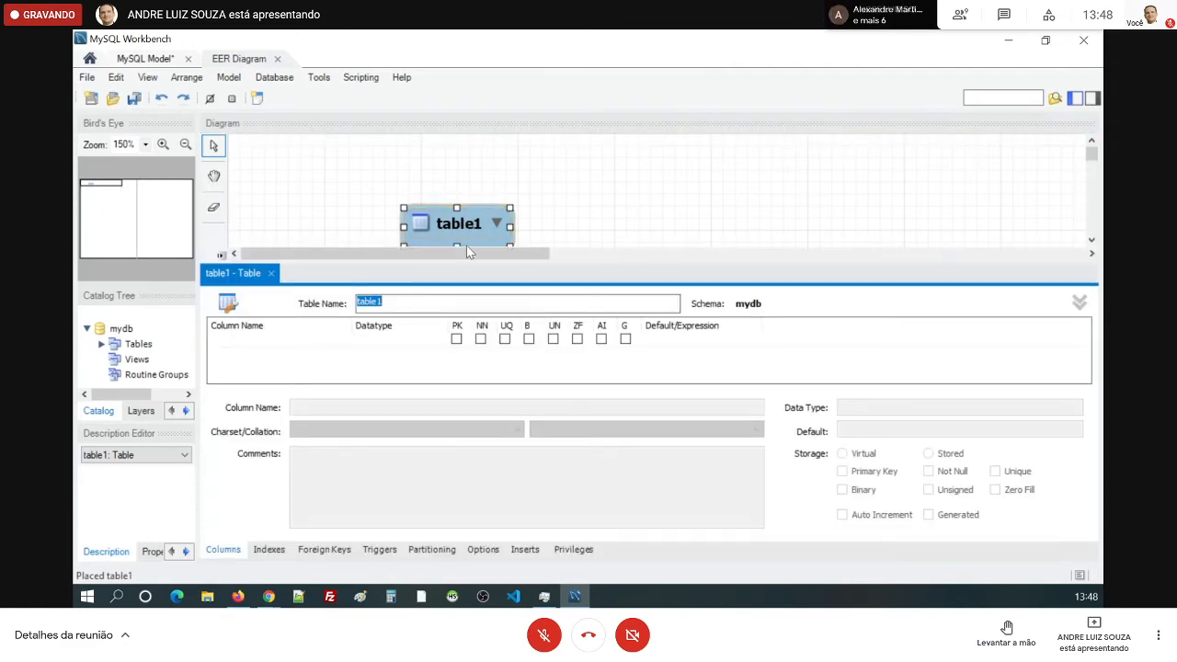
type("menus")
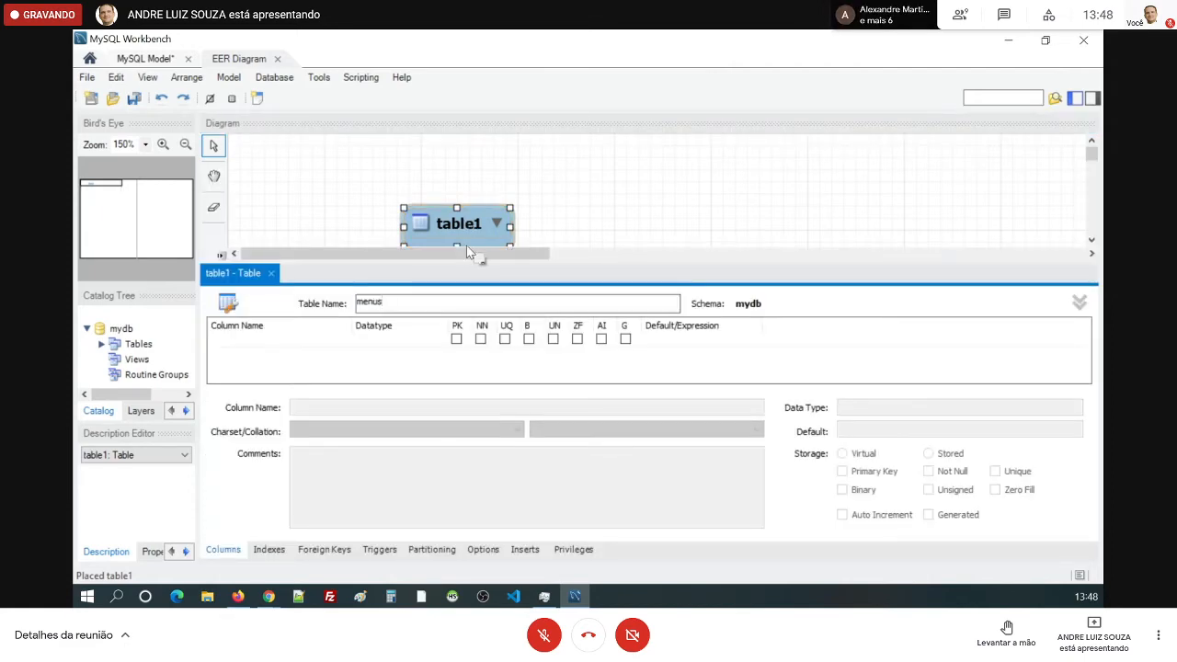
Define the first column of the menus table as codigo, INT, primary key and not null
left_click(455, 340)
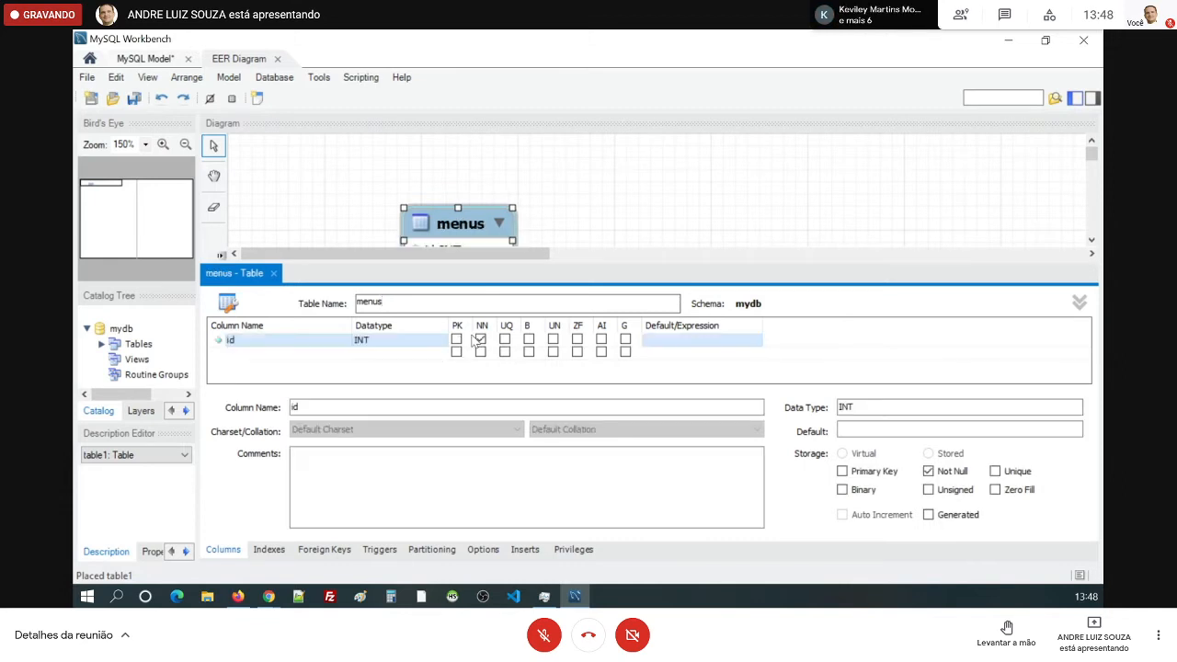
left_click(456, 340)
left_click(253, 336)
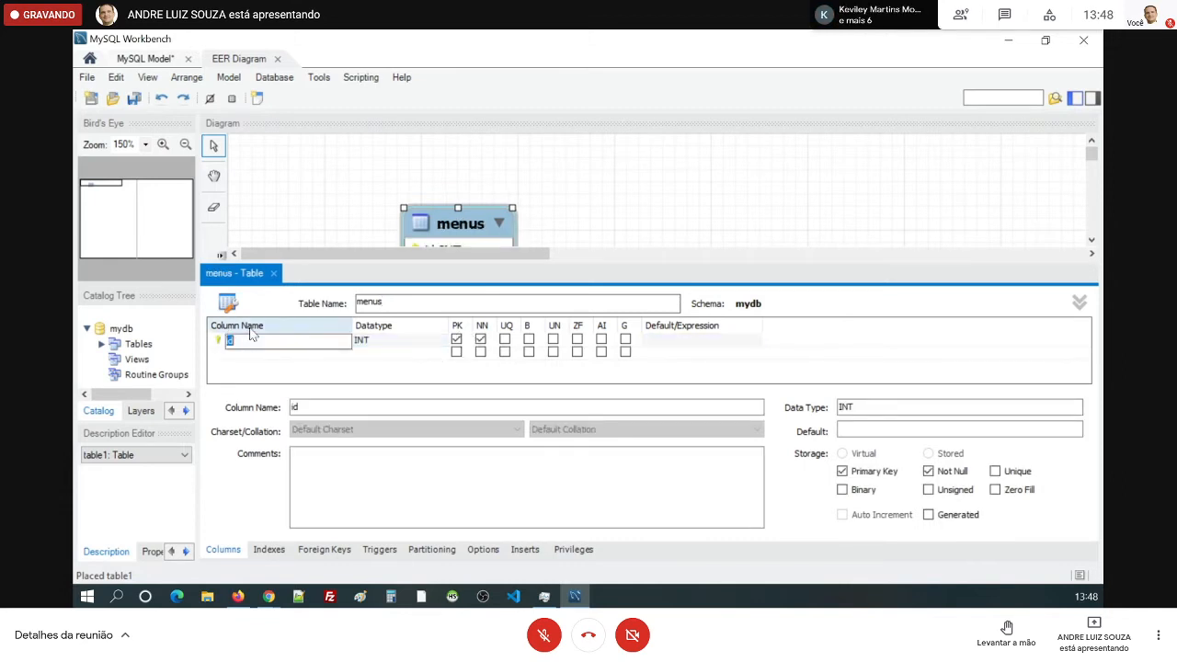
type("codigo")
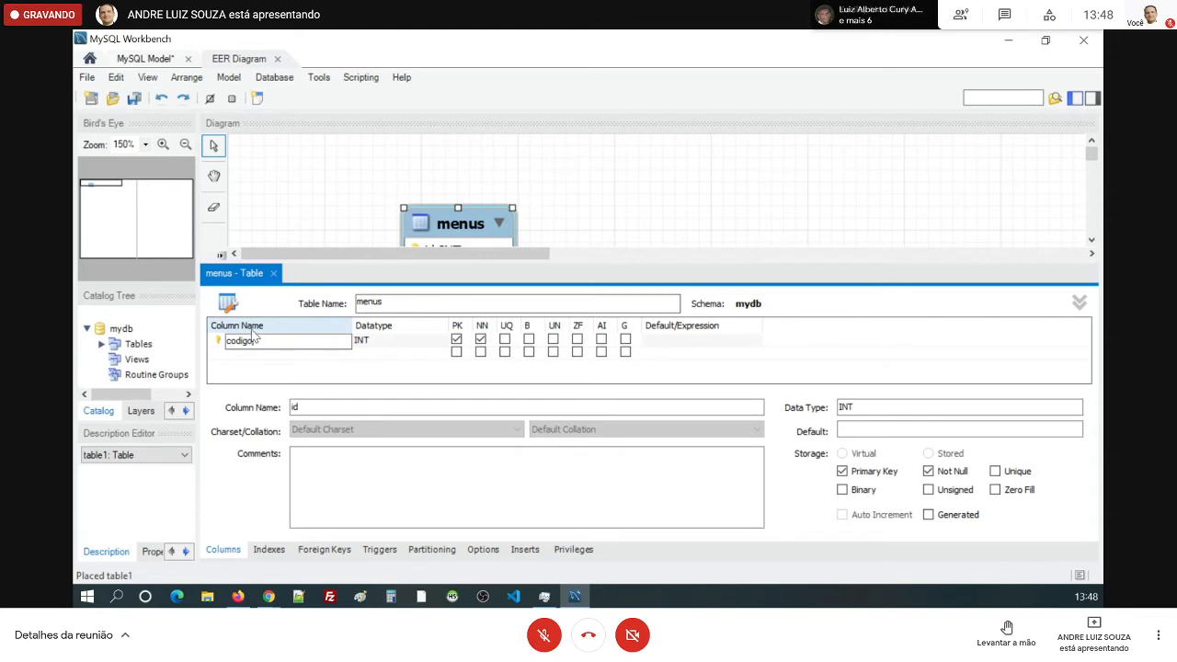
key("Return")
Add a second column named nome to the menus table with datatype VARCHAR(150)
left_click(291, 355)
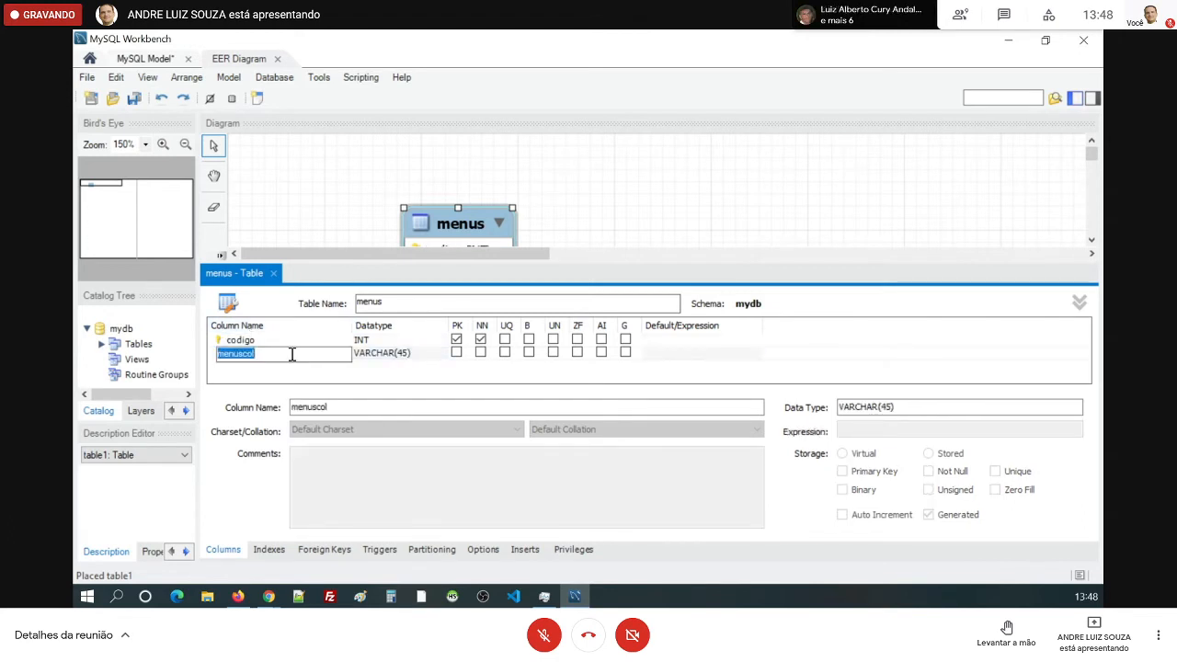
type("nome")
left_click(386, 354)
left_click(430, 355)
key("BackSpace")
key("BackSpace")
key("BackSpace")
type("150)")
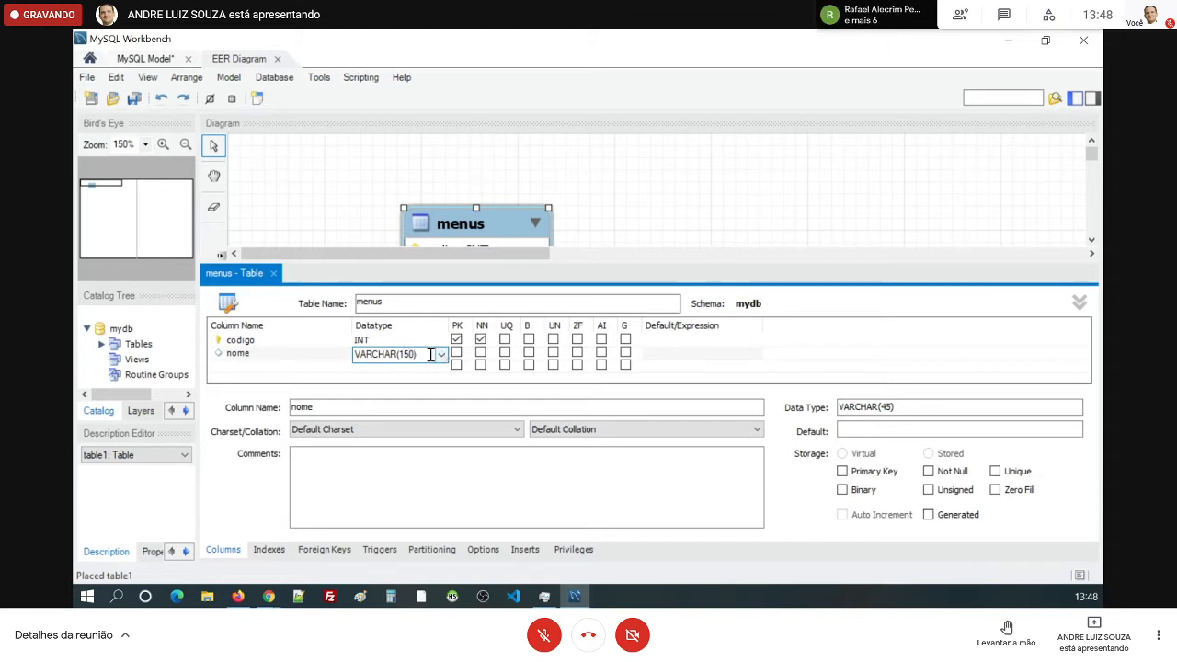
Make the nome column not null and add a third column named url with datatype VARCHAR(250) to the menus table
left_click(480, 352)
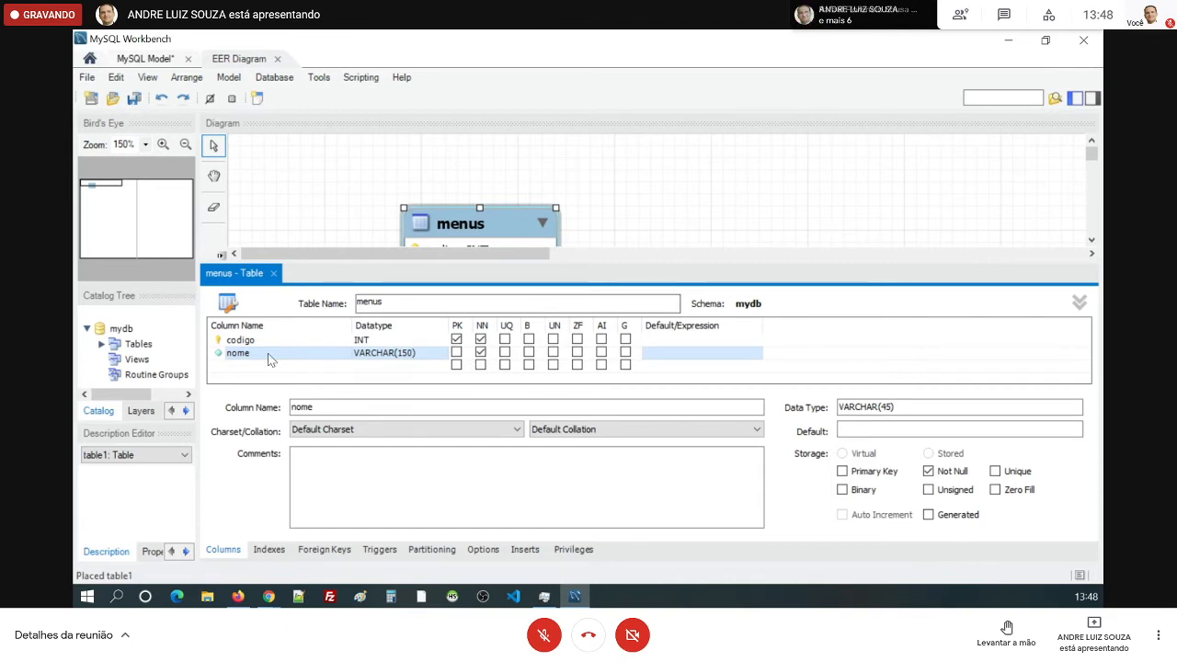
double_click(314, 366)
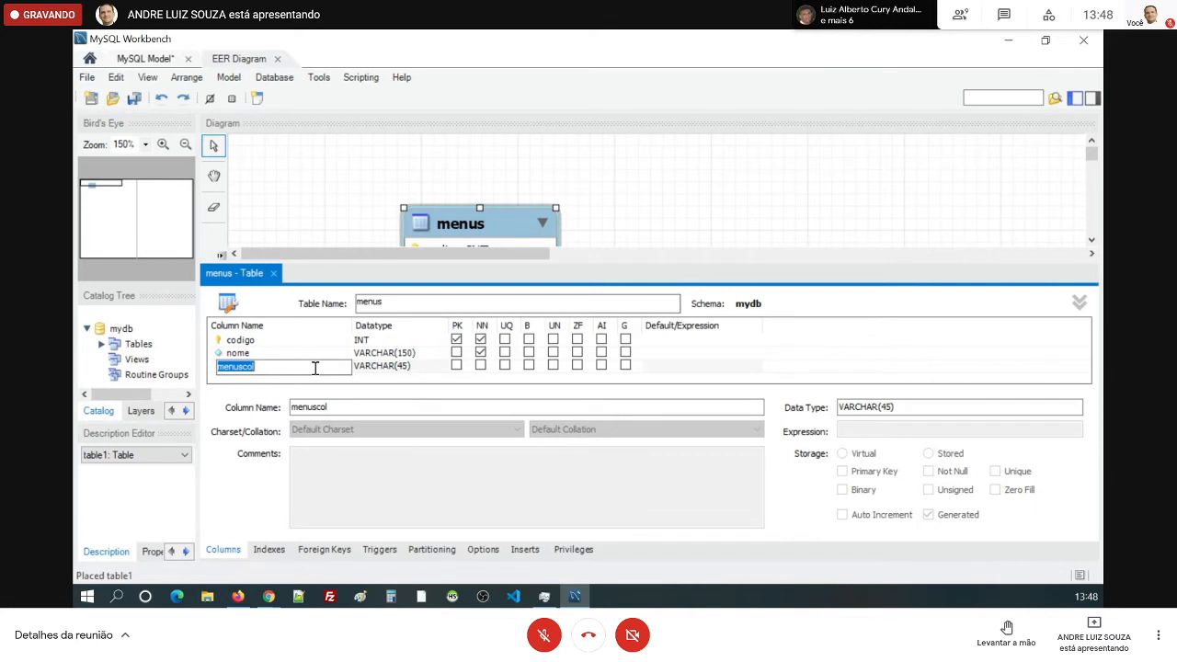
type("link")
key("BackSpace")
key("BackSpace")
key("BackSpace")
key("BackSpace")
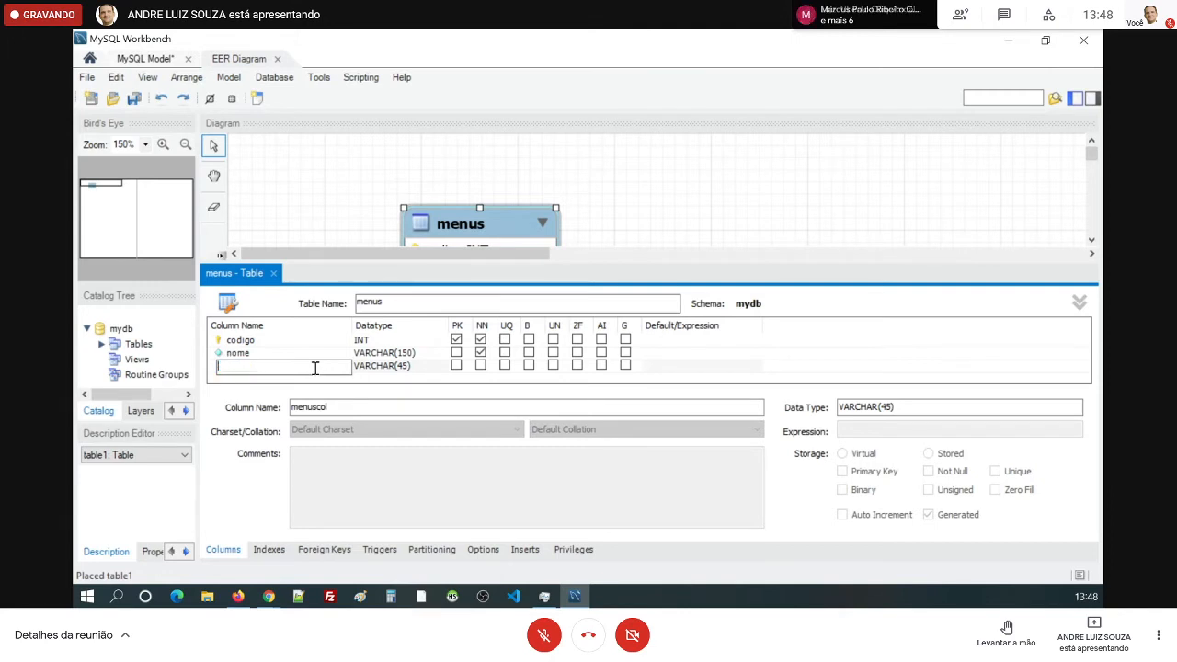
type("url")
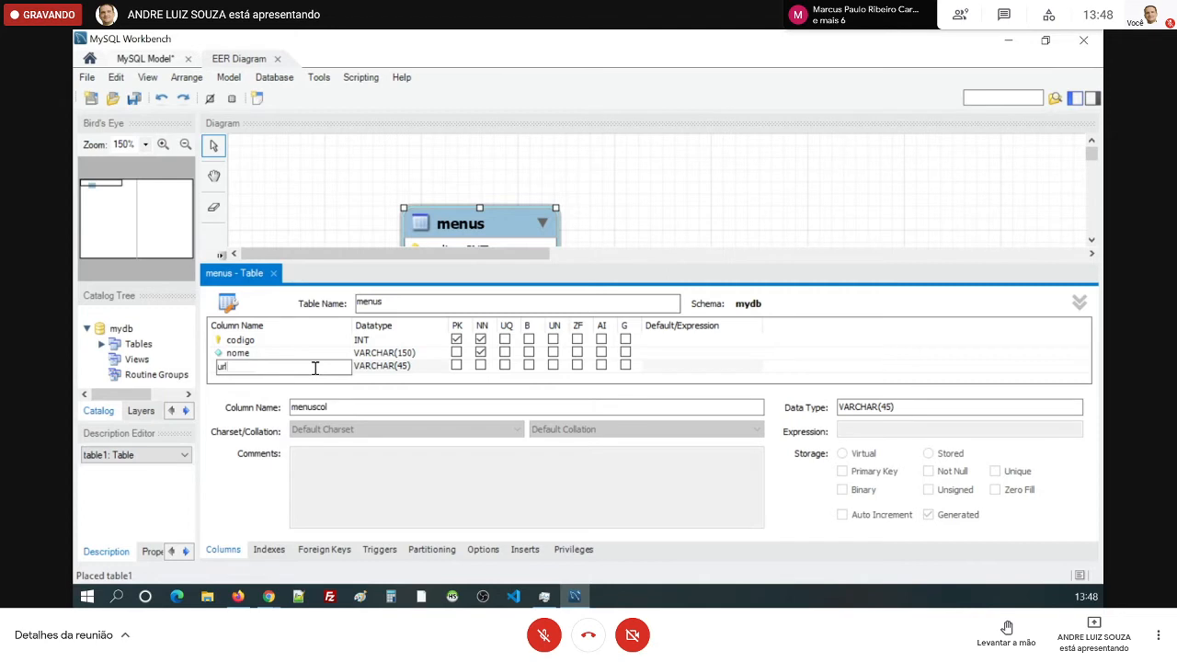
key("Tab")
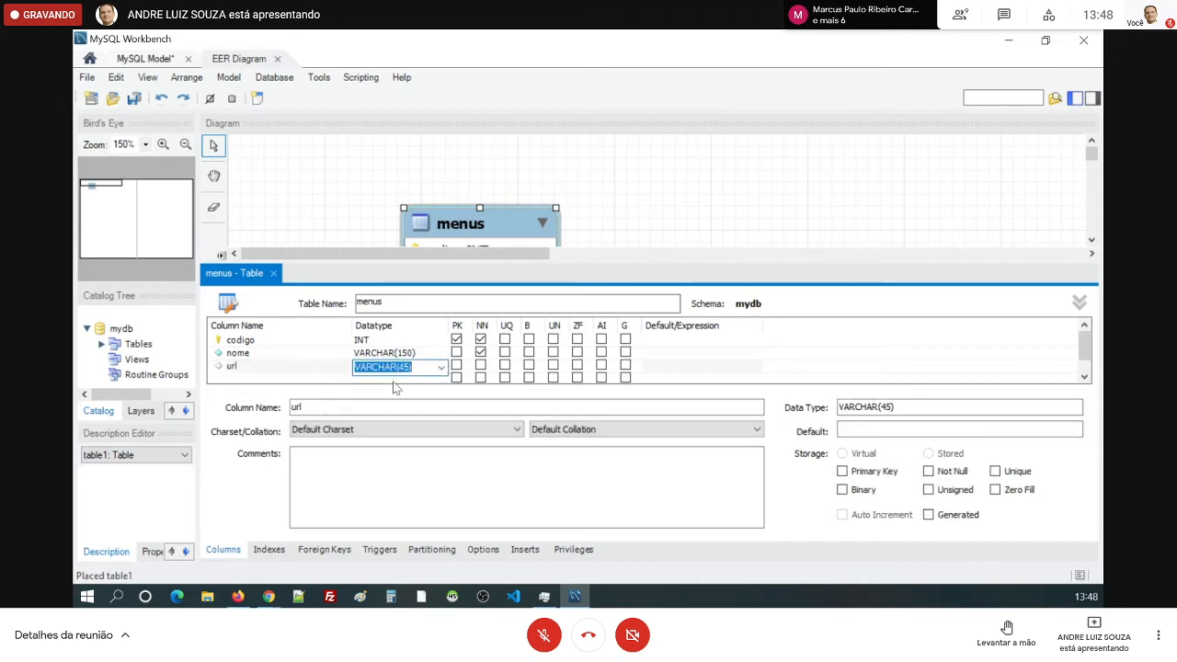
key("Left")
key("BackSpace")
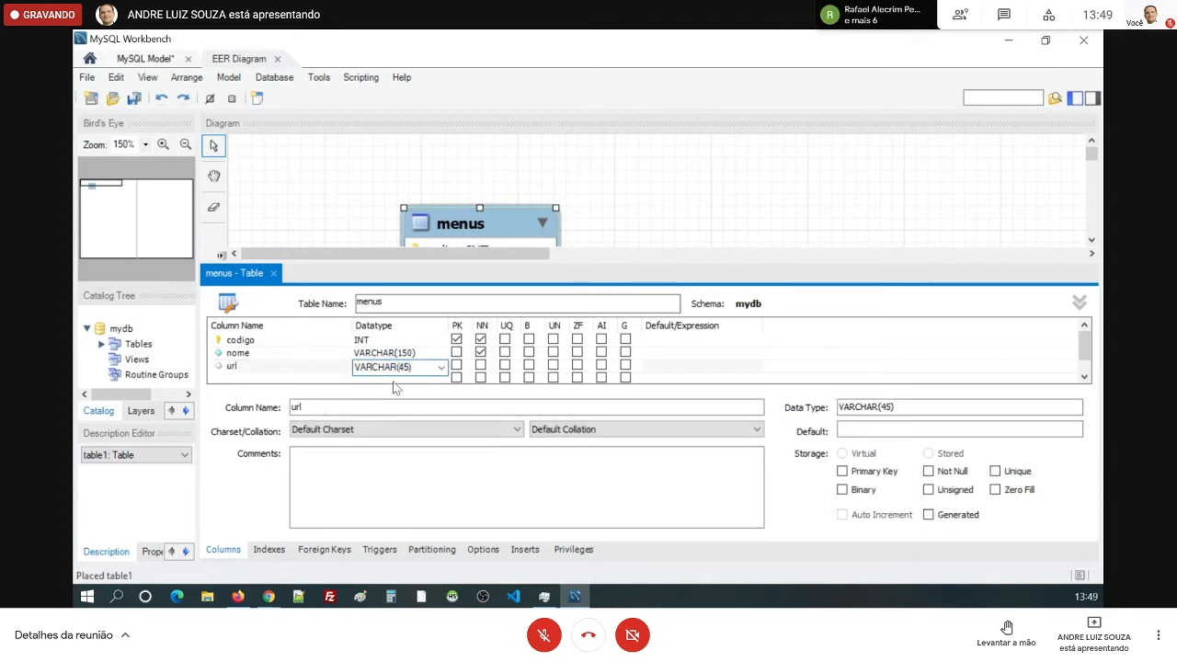
type("250")
left_click(327, 355)
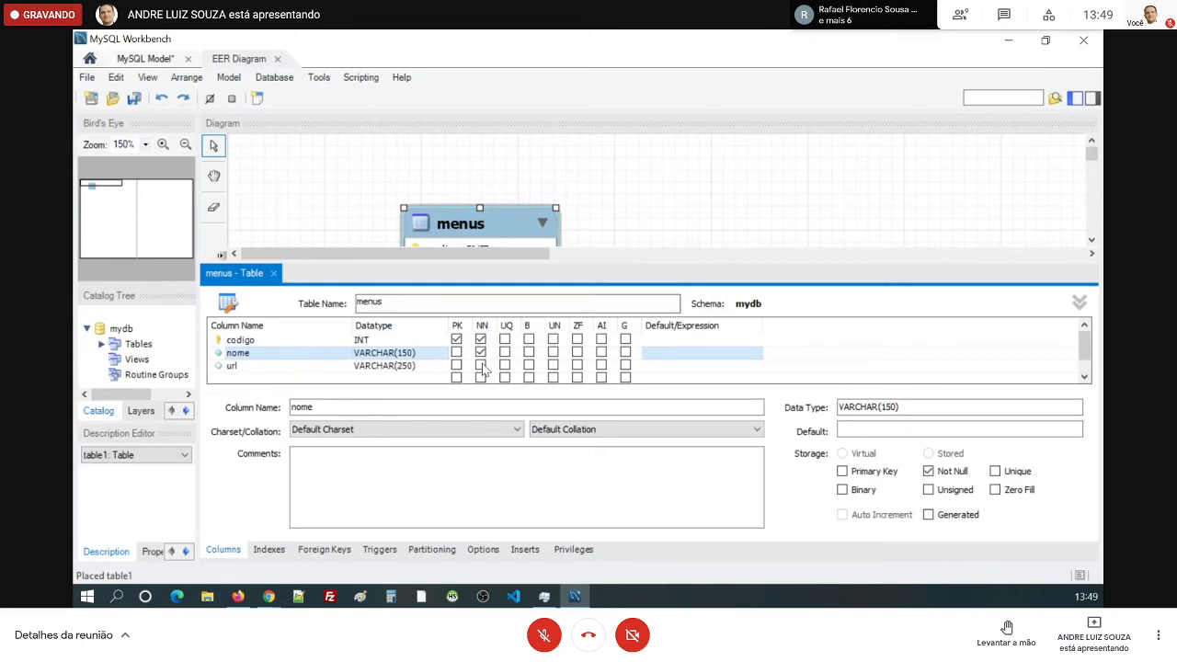
Switch to the browser and open the Nível 3 exercises under Exercícios / Para fazer on the SQLweb site
key("alt+Tab")
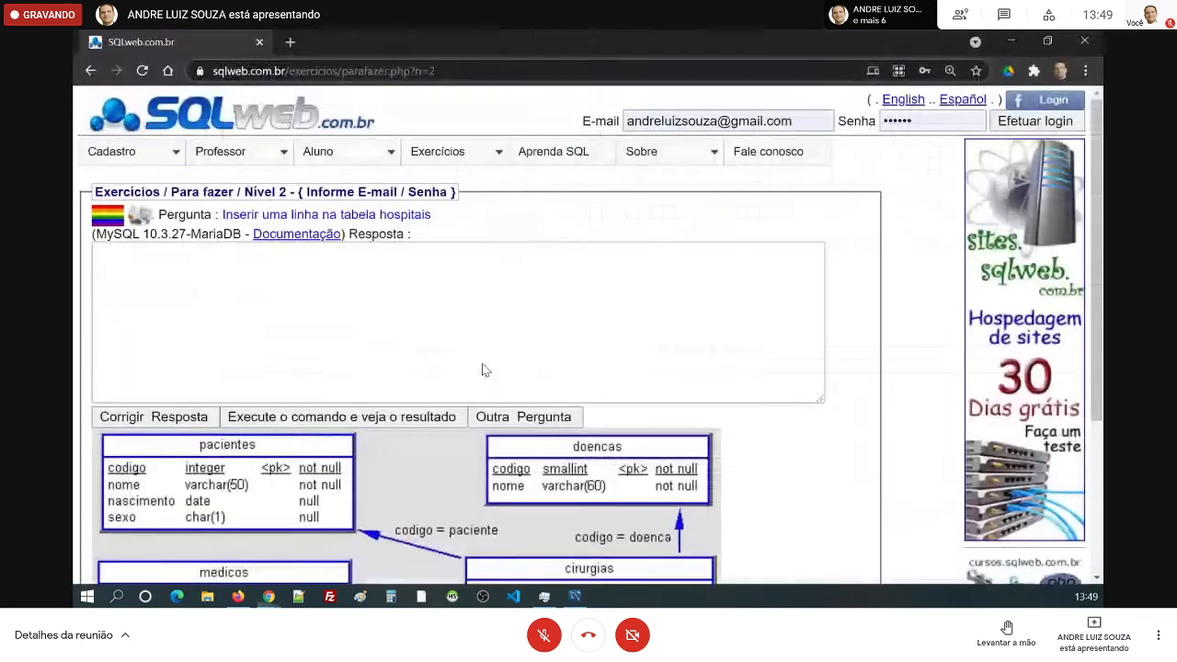
left_click(484, 370)
mouse_move(484, 164)
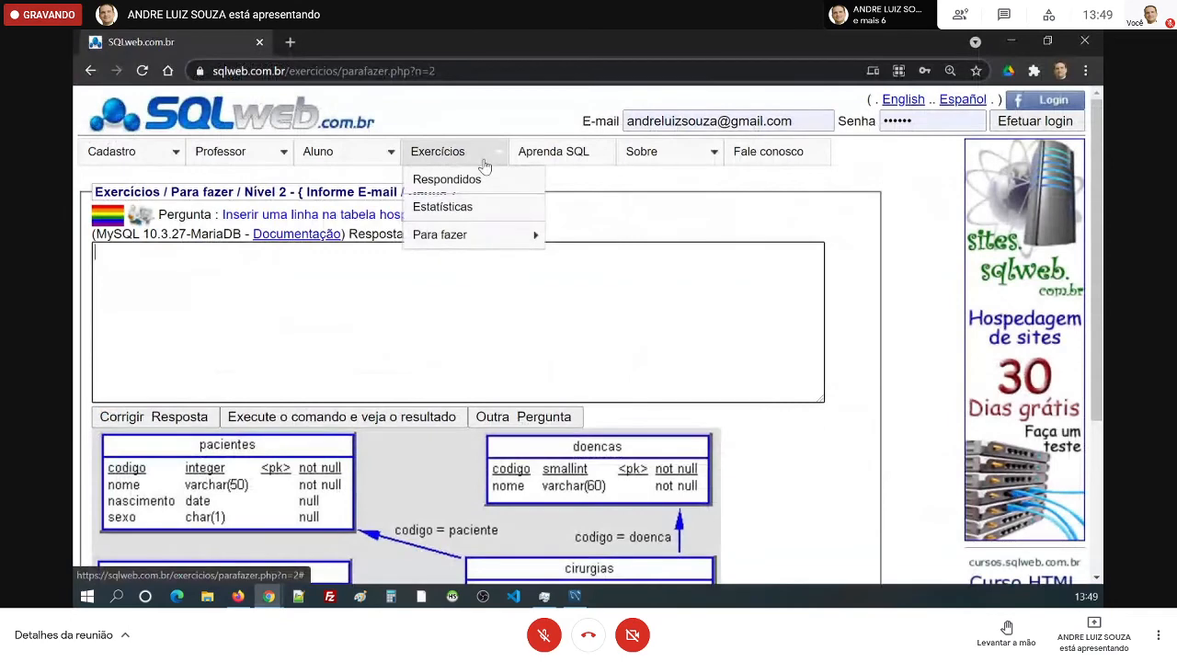
left_click(460, 236)
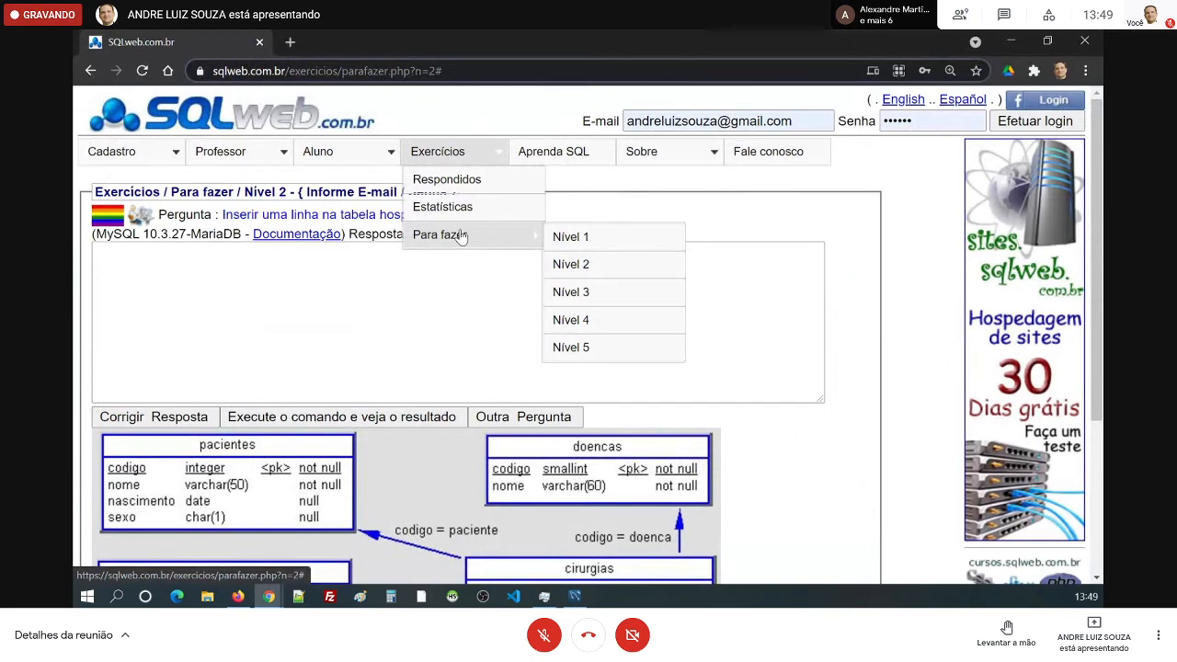
left_click(572, 292)
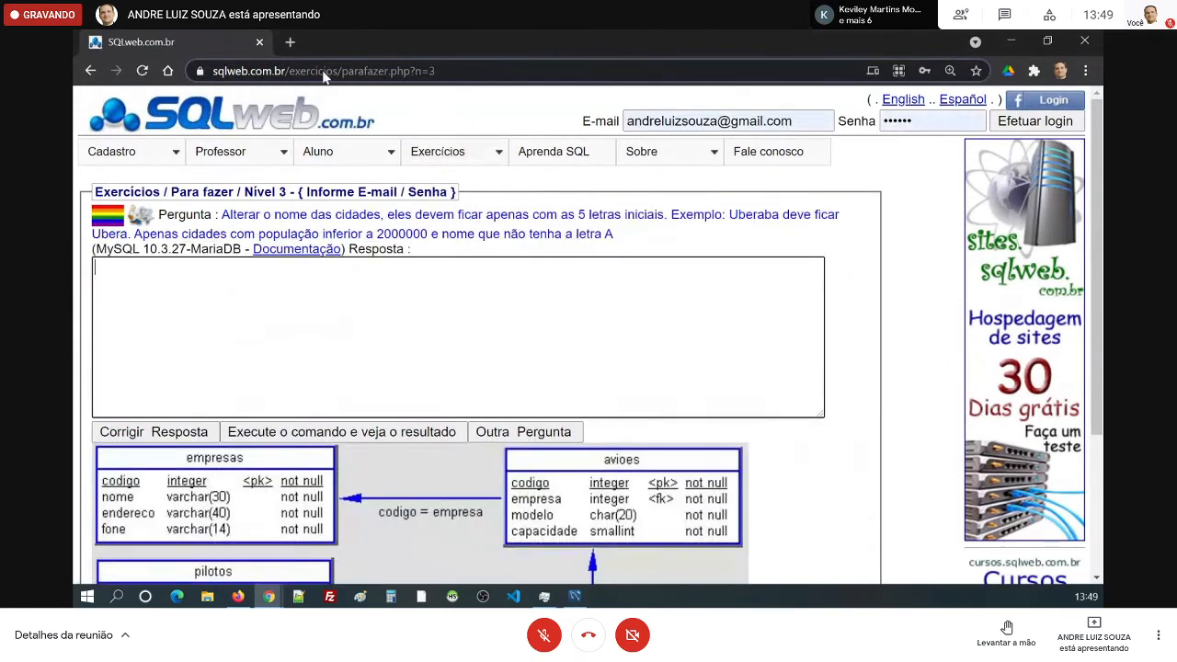
left_click(414, 364)
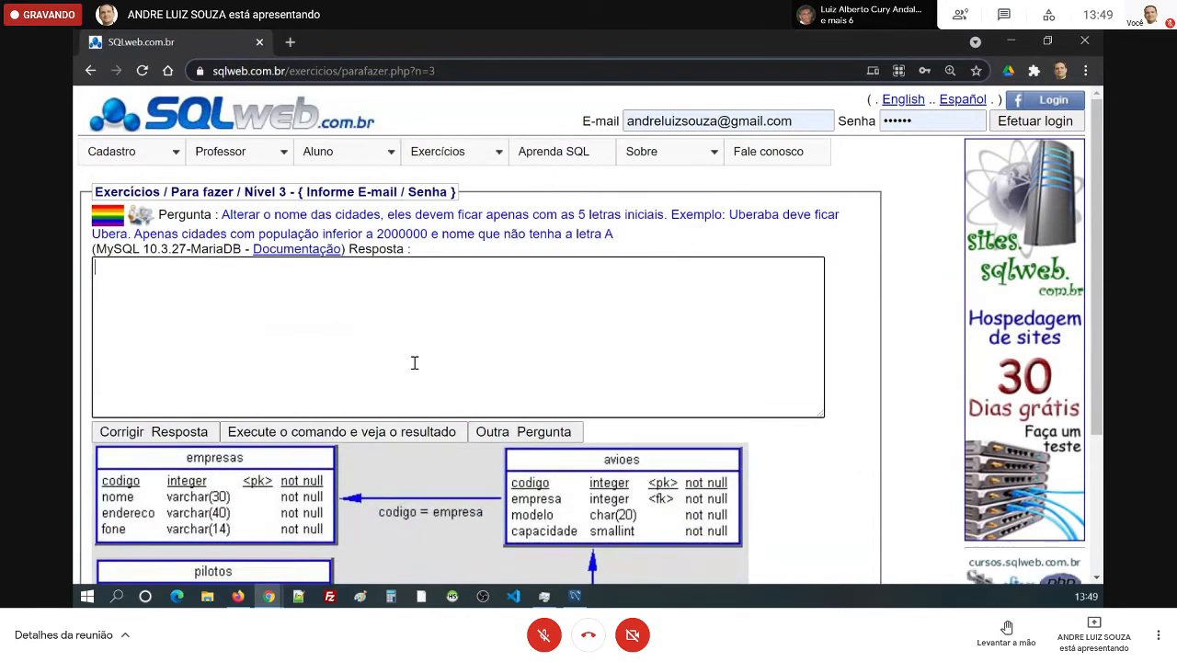
Switch back to MySQL Workbench, make codigo auto-increment, and reposition the menus table nearer the centre of the diagram after closing its editor
key("alt+Tab")
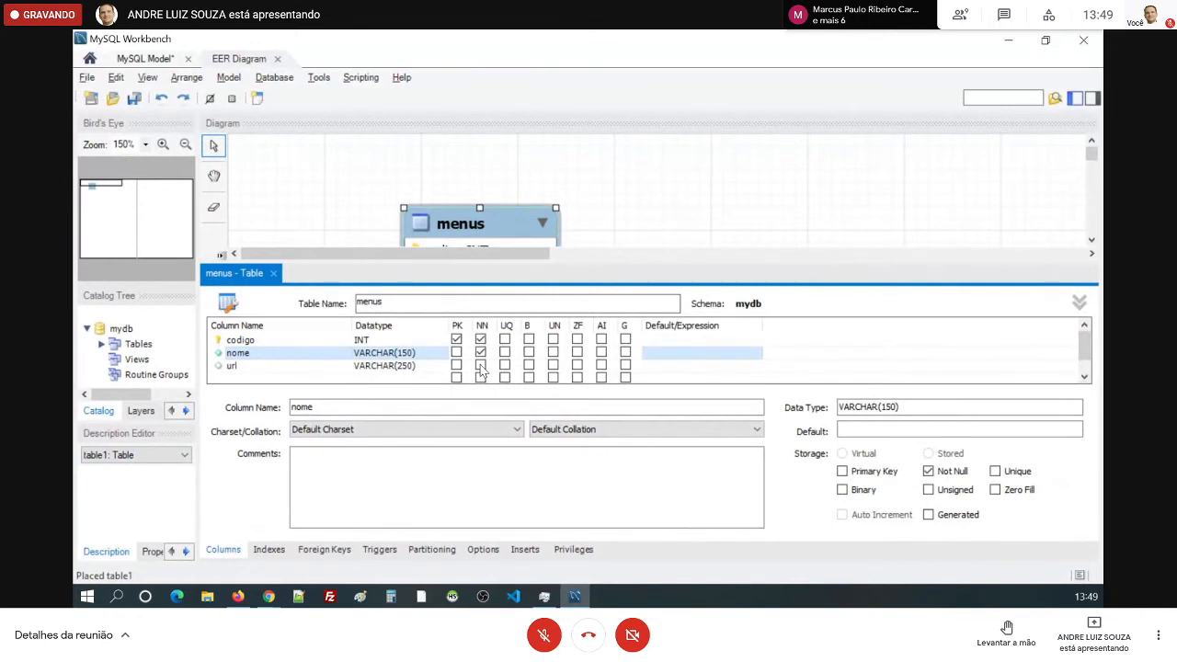
left_click(601, 341)
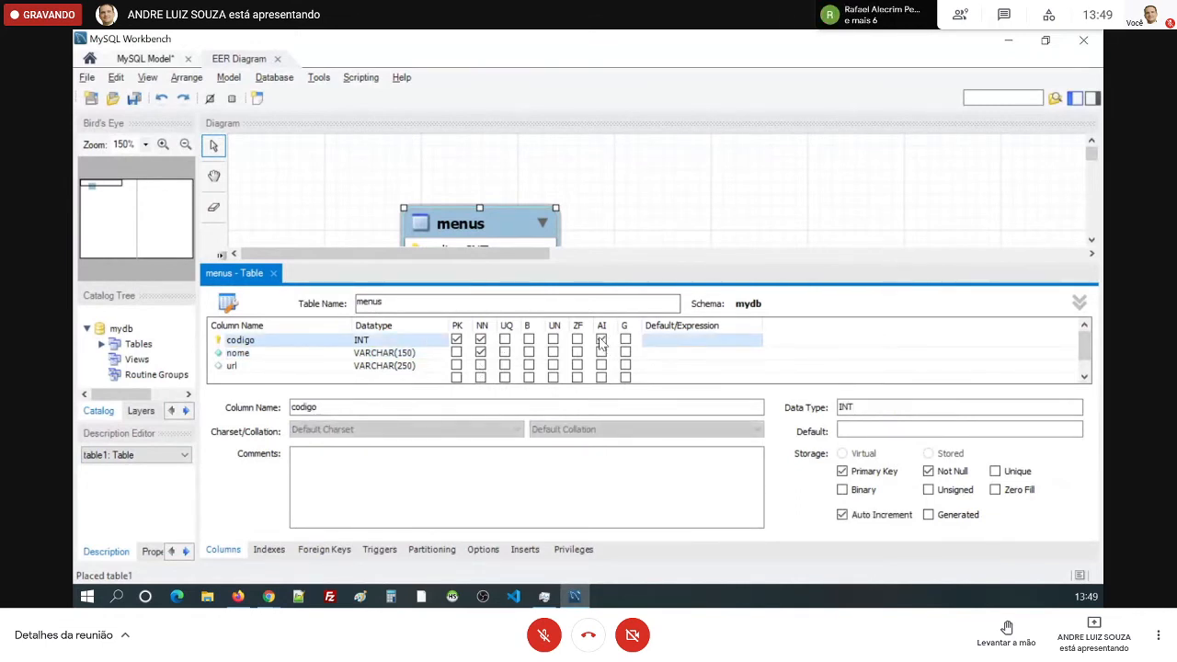
left_click(273, 274)
left_click_drag(471, 223, 609, 264)
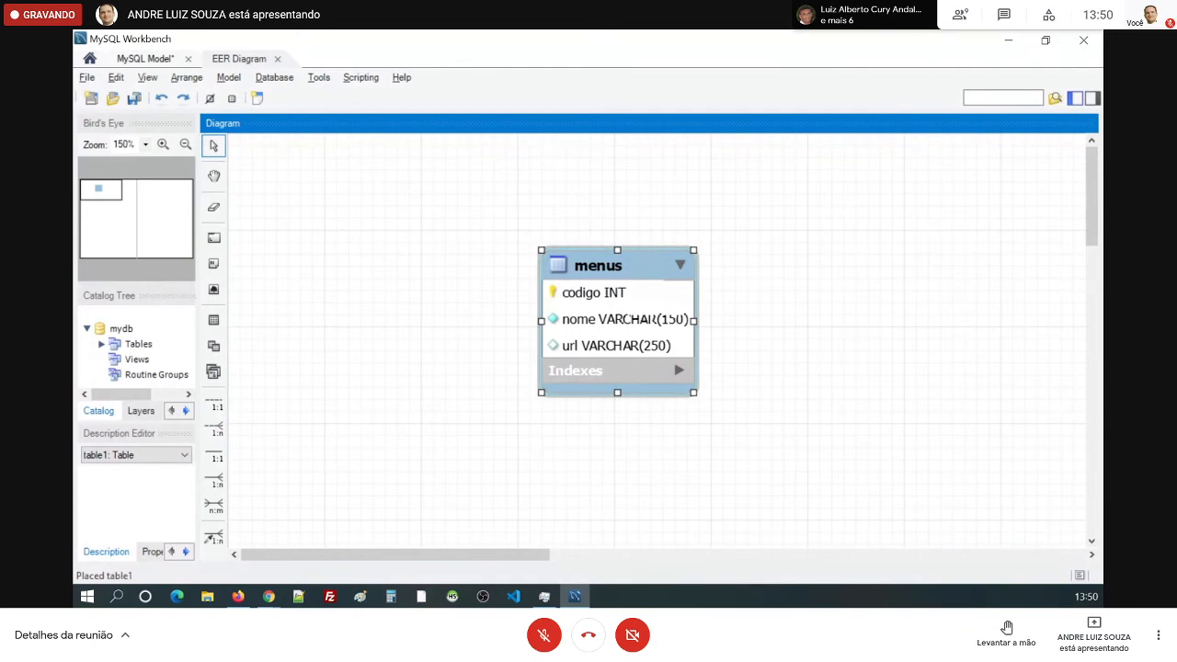
Switch to the browser, open the Professor / Provas / Criar page on SQLweb, and log in with the prefilled credentials
key("alt+Tab")
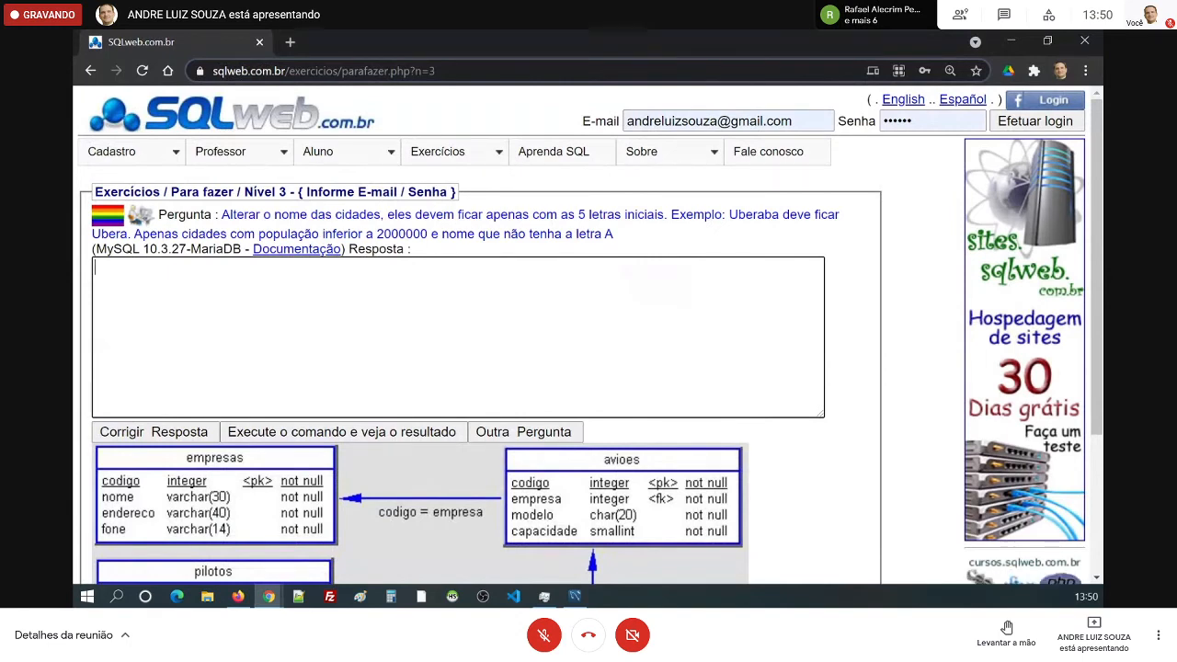
mouse_move(449, 163)
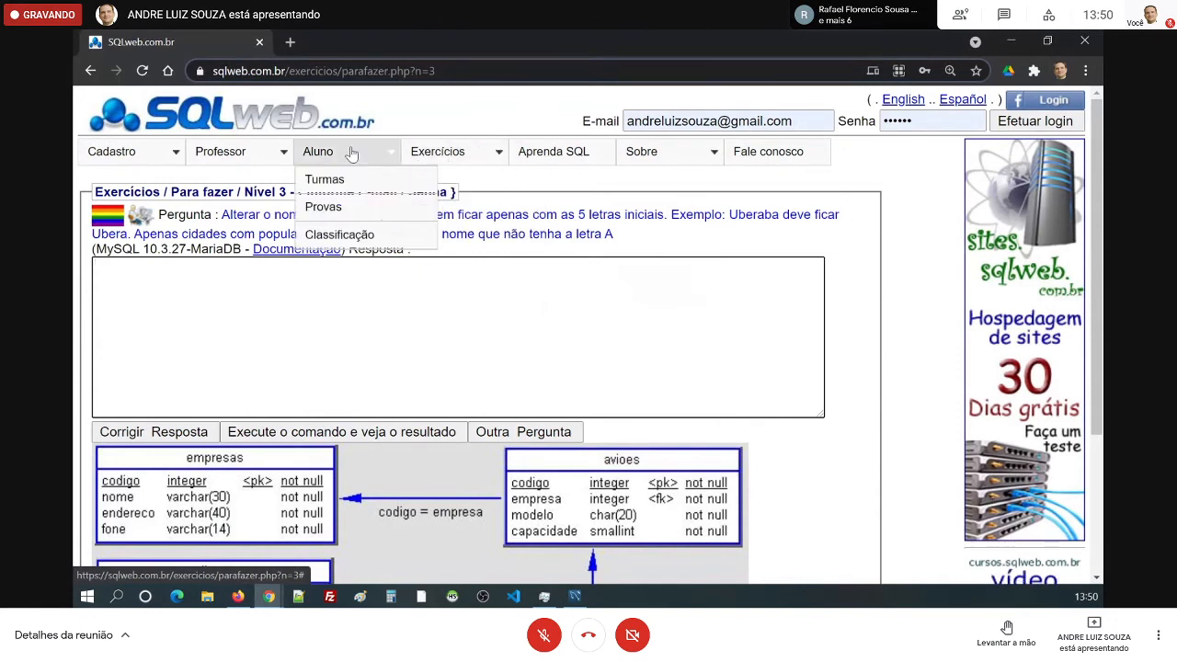
mouse_move(278, 158)
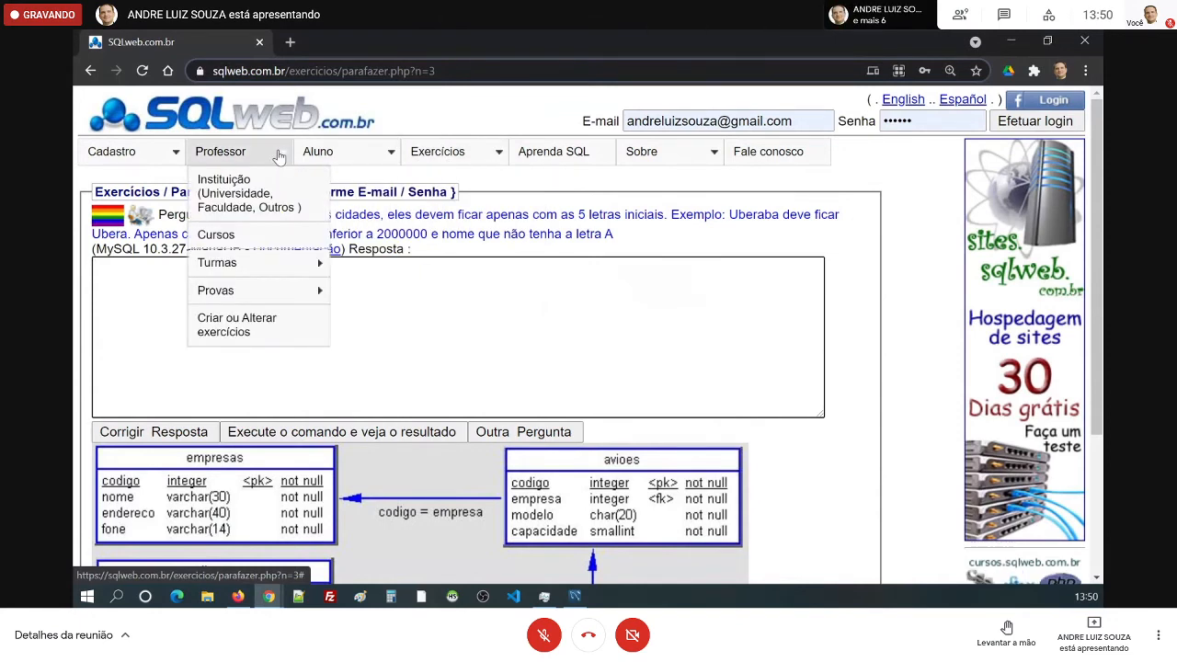
mouse_move(215, 291)
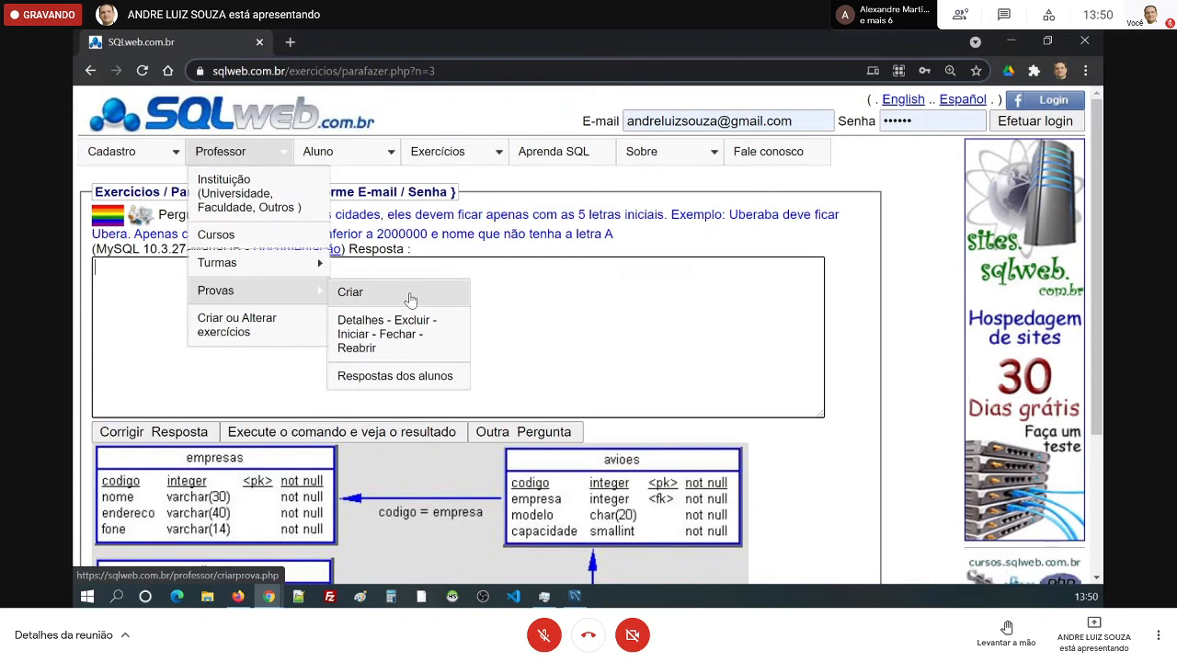
left_click(410, 292)
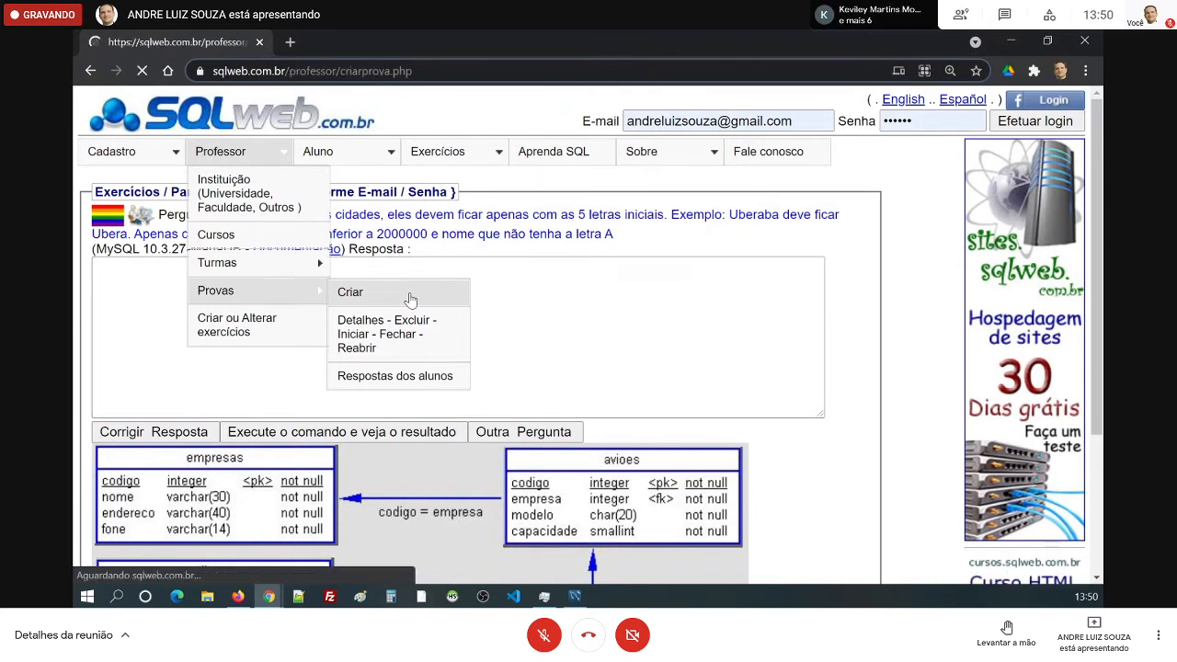
left_click(1035, 120)
Examine the Professor / Provas / Criar page heading and the Turmas entries nested under Professor
left_click_drag(92, 193, 307, 212)
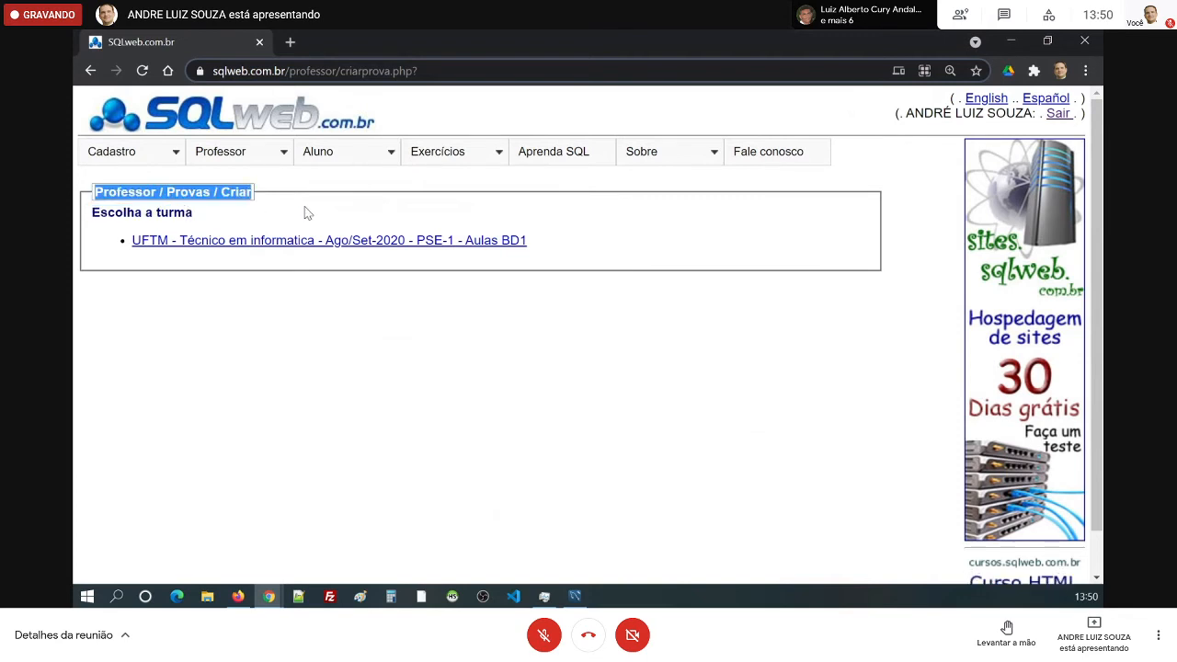
left_click(333, 216)
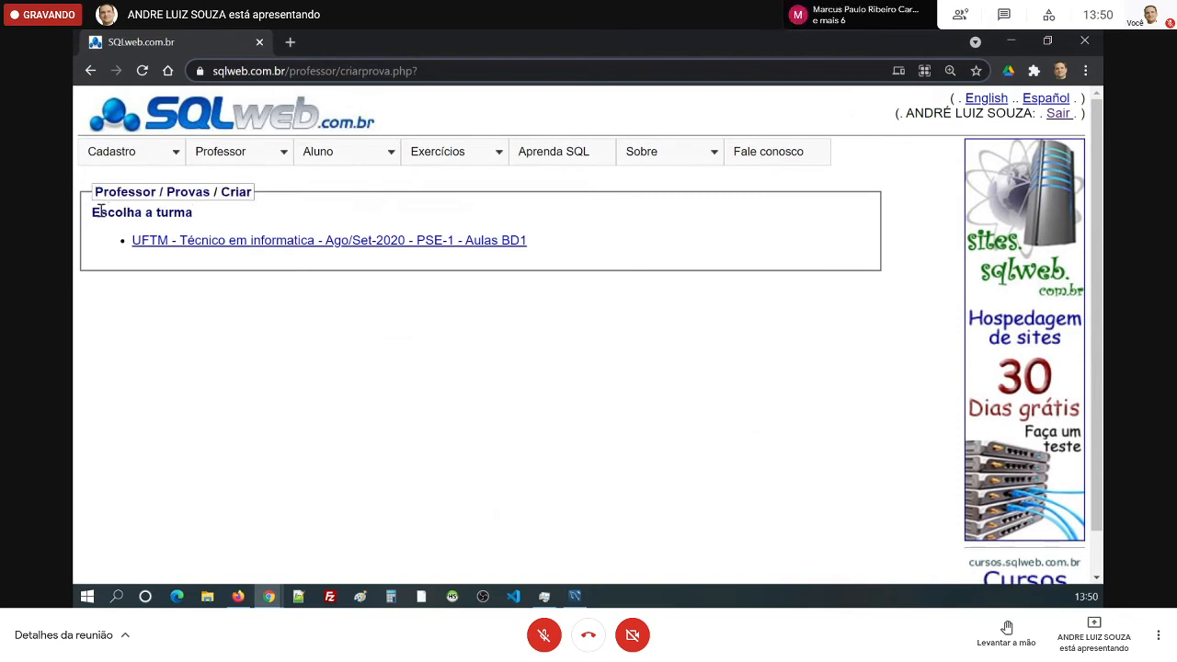
left_click_drag(100, 211, 135, 213)
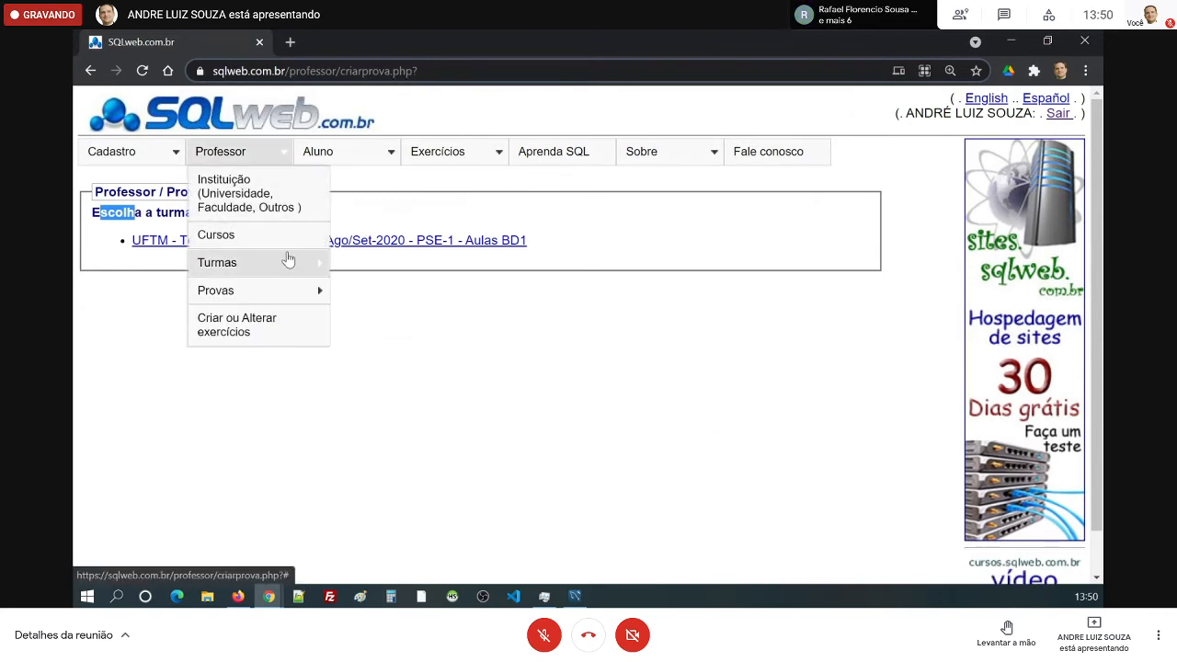
mouse_move(288, 261)
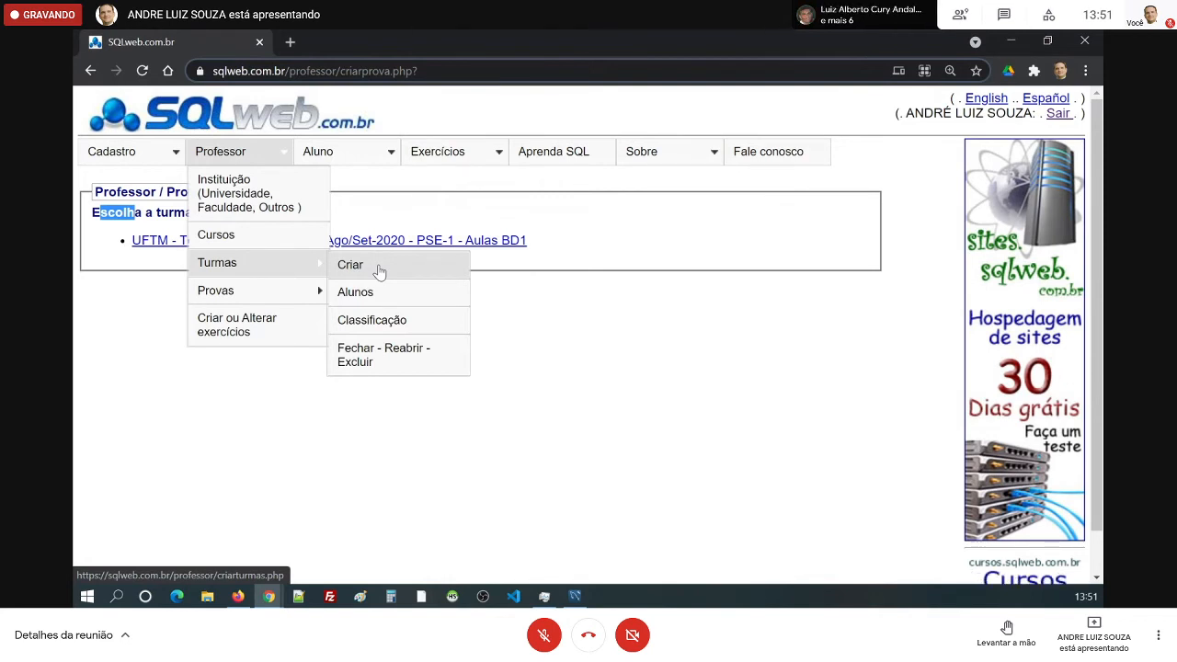
mouse_move(297, 299)
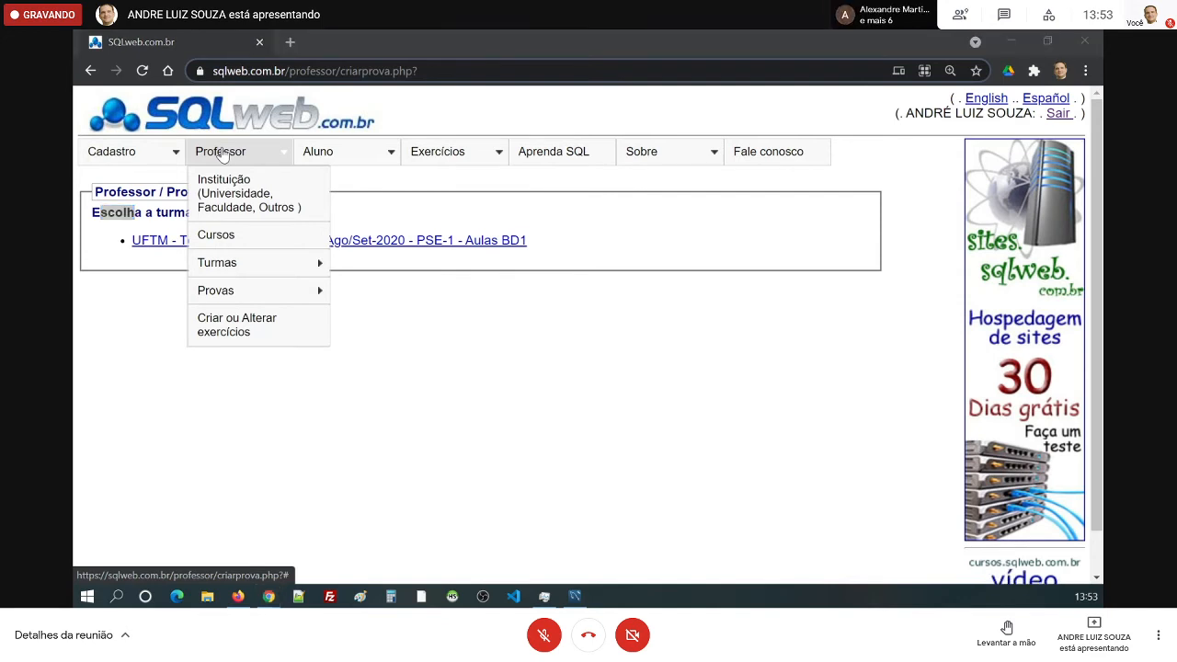
Switch to MySQL Workbench and move the menus table slightly up on the diagram
key("alt+Tab")
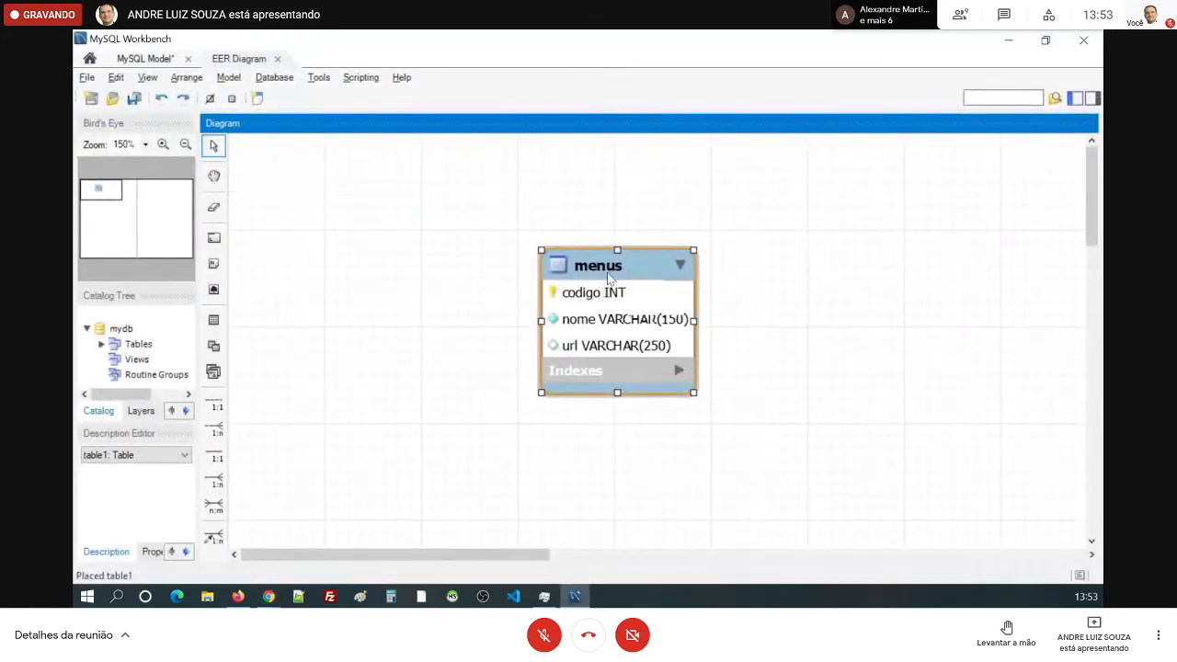
left_click_drag(608, 276, 607, 238)
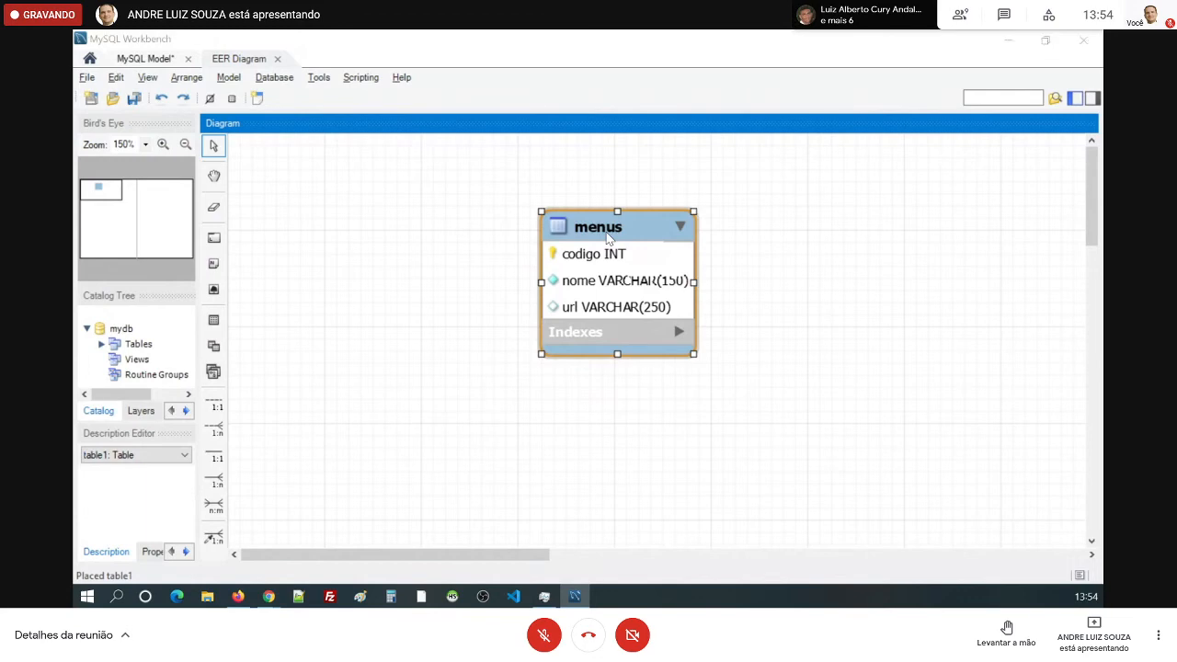
Switch to the browser and review the options nested under Professor / Turmas on the SQLweb site
key("alt+Tab")
mouse_move(250, 160)
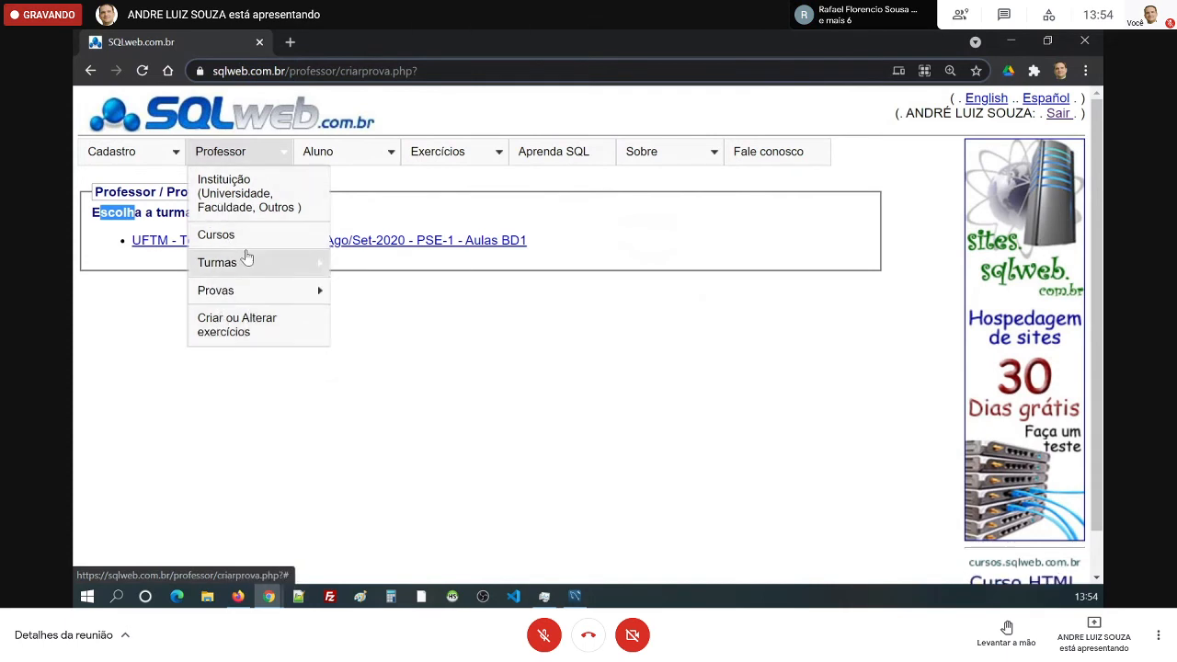
mouse_move(240, 263)
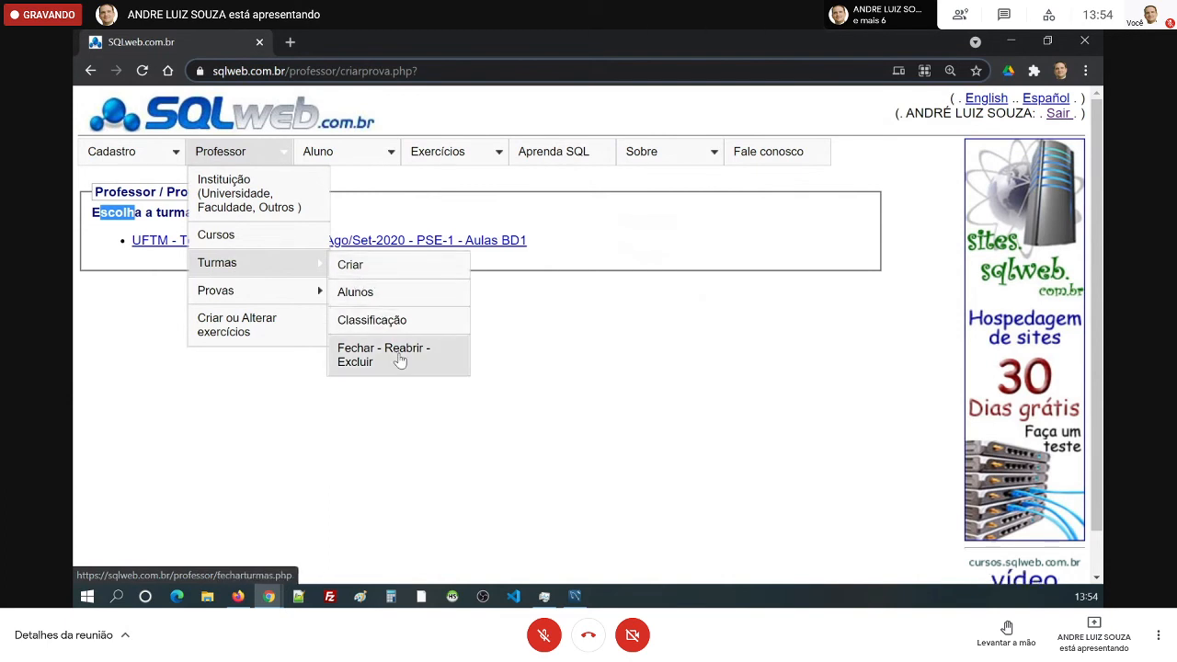
Switch back to MySQL Workbench and create a non-identifying 1:n relationship from the menus table to itself
key("alt+Tab")
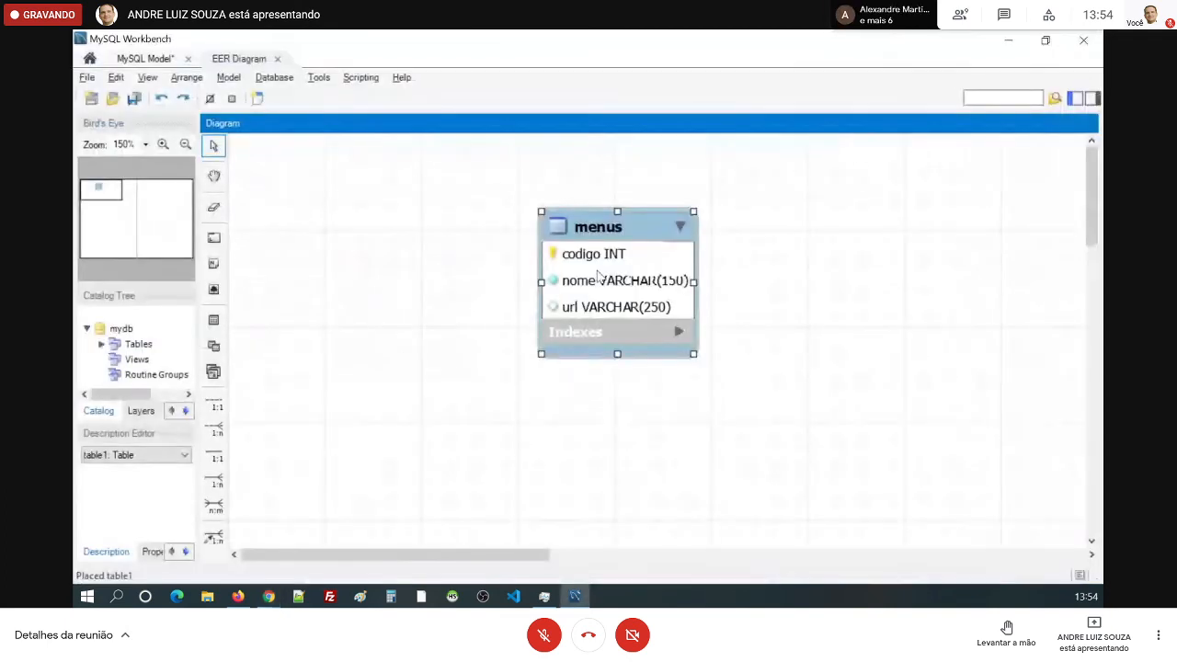
left_click(598, 226)
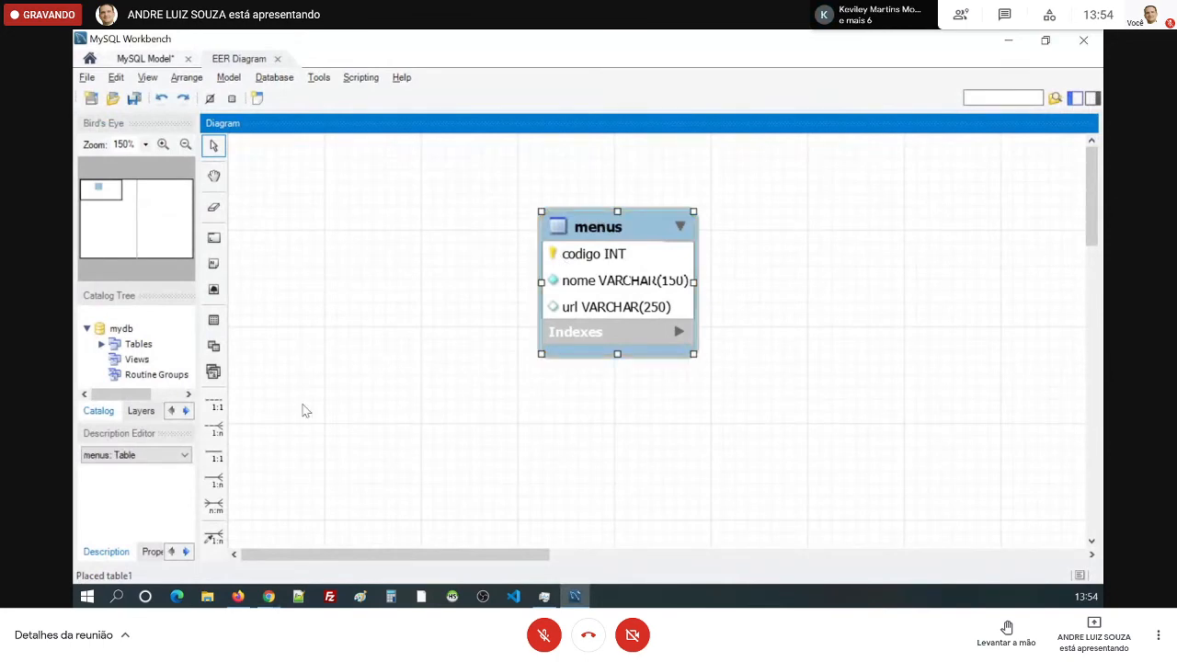
left_click(213, 433)
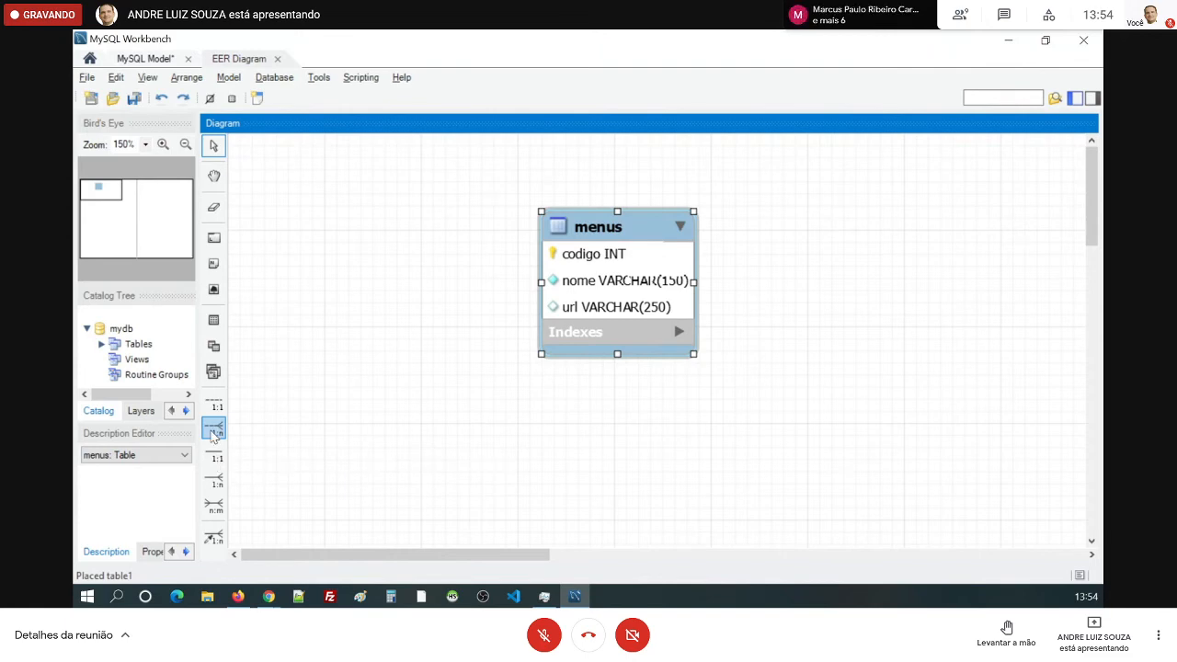
left_click(213, 434)
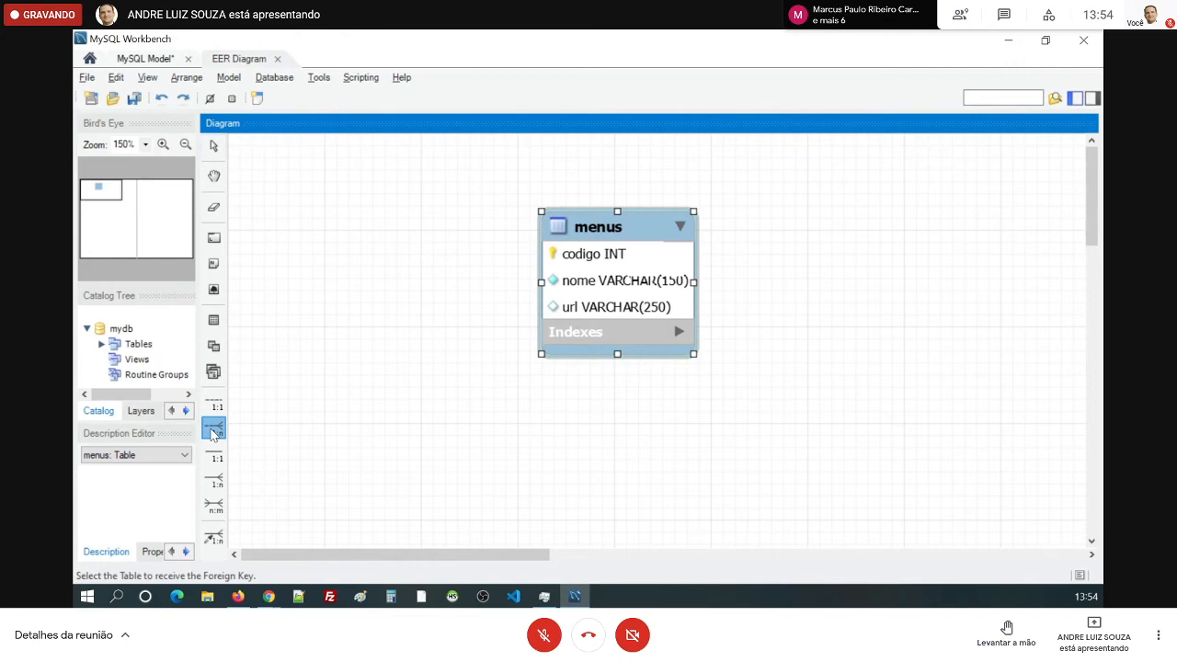
left_click(584, 253)
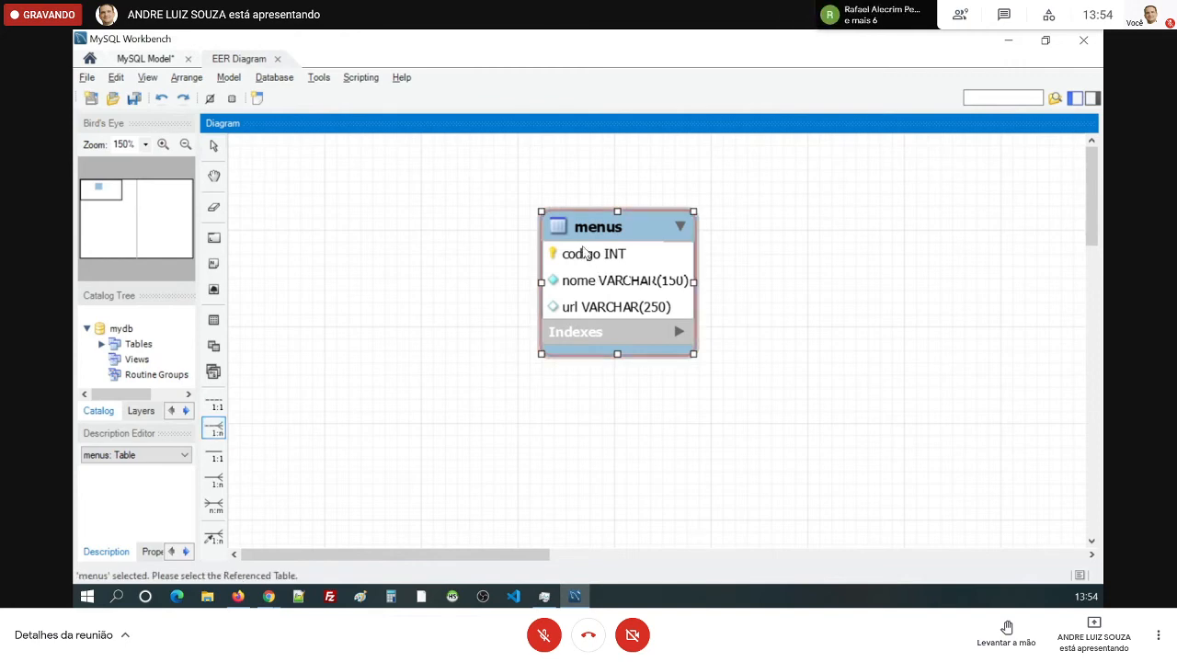
left_click(655, 279)
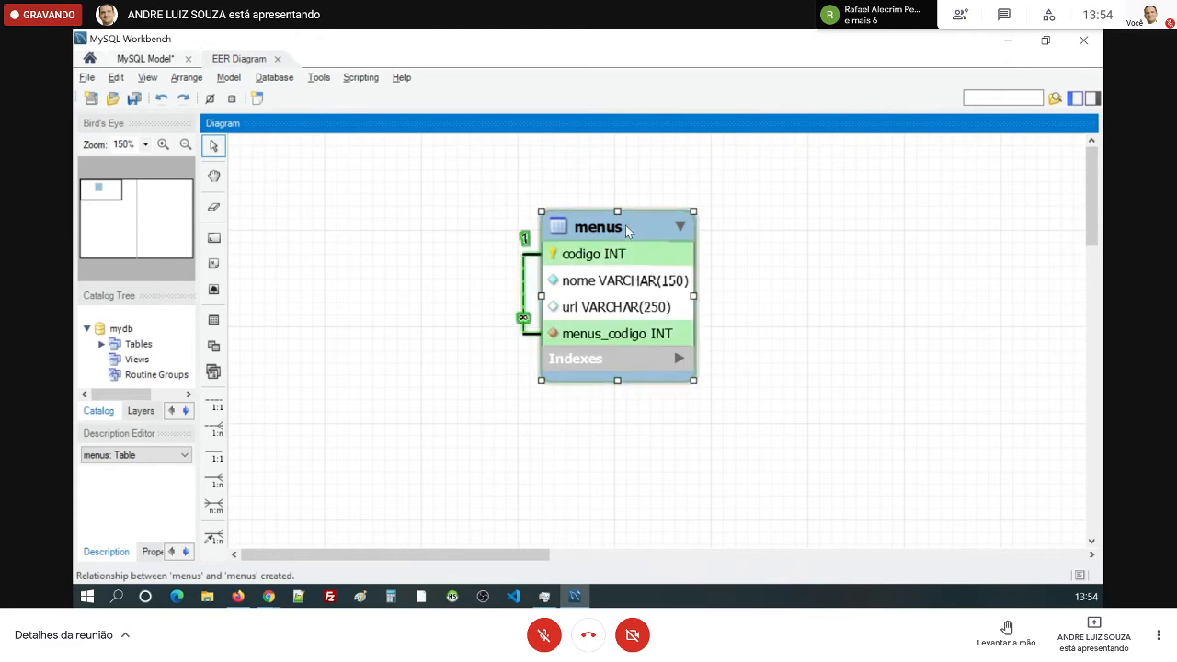
Enlarge the EER diagram to 200% and move the menus table up and to the left on the canvas
mouse_move(626, 225)
left_mouse_down()
mouse_move(628, 207)
mouse_move(609, 216)
left_mouse_up()
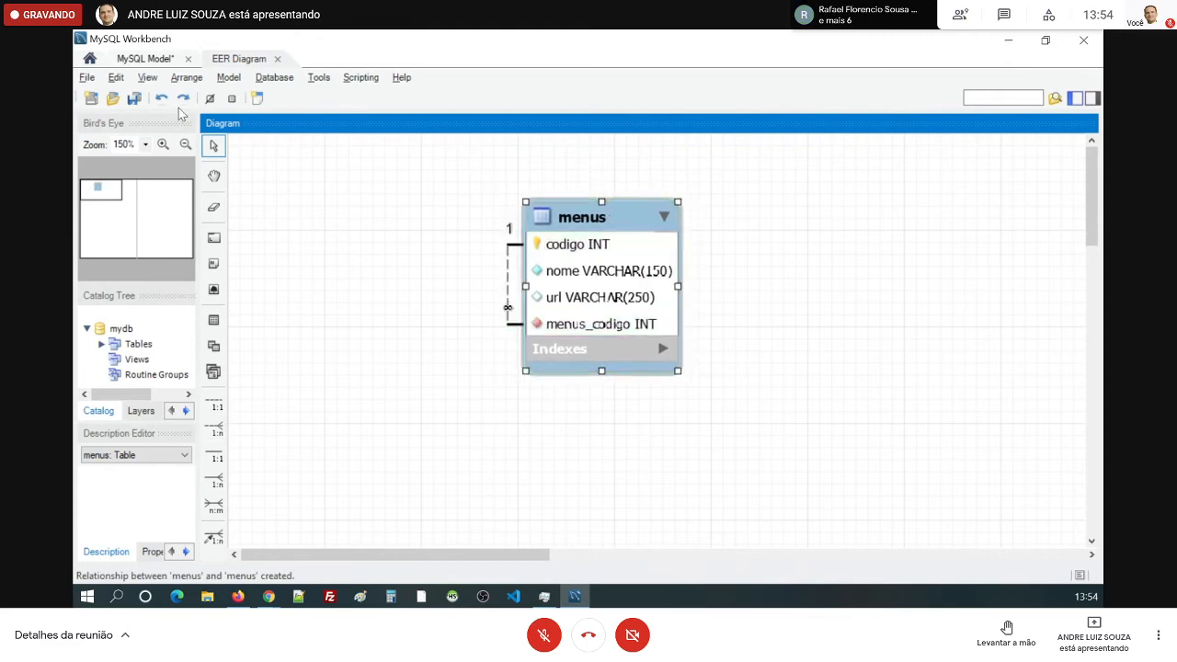
left_click(162, 146)
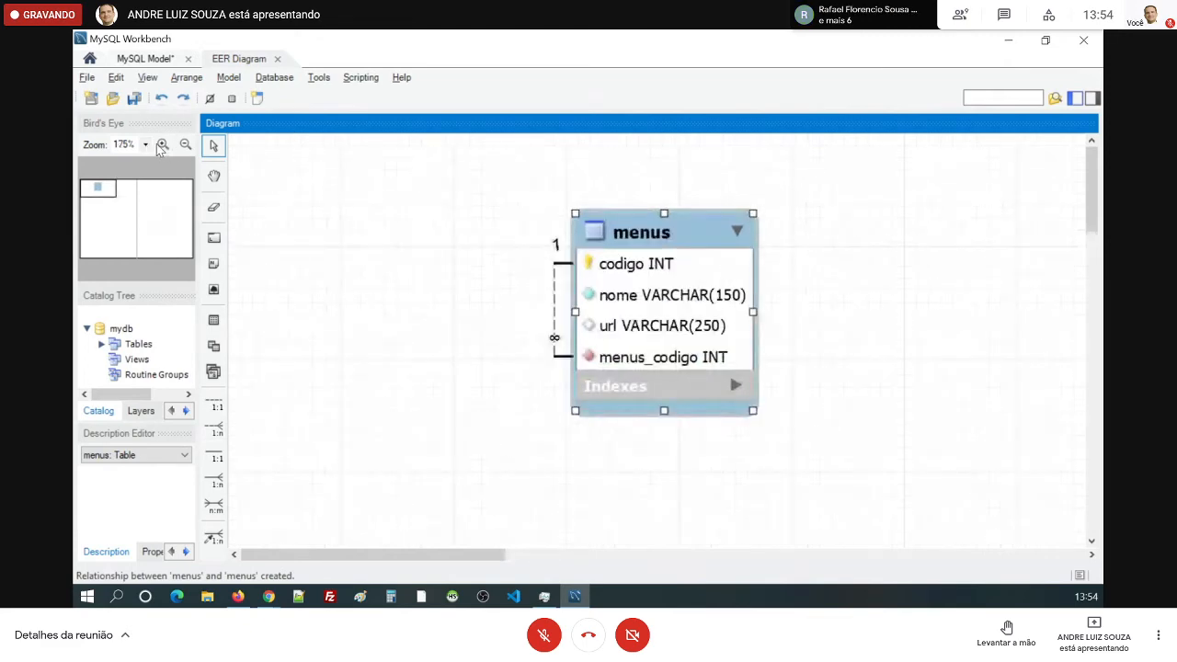
left_click(162, 146)
left_click_drag(684, 254, 515, 201)
left_click(731, 273)
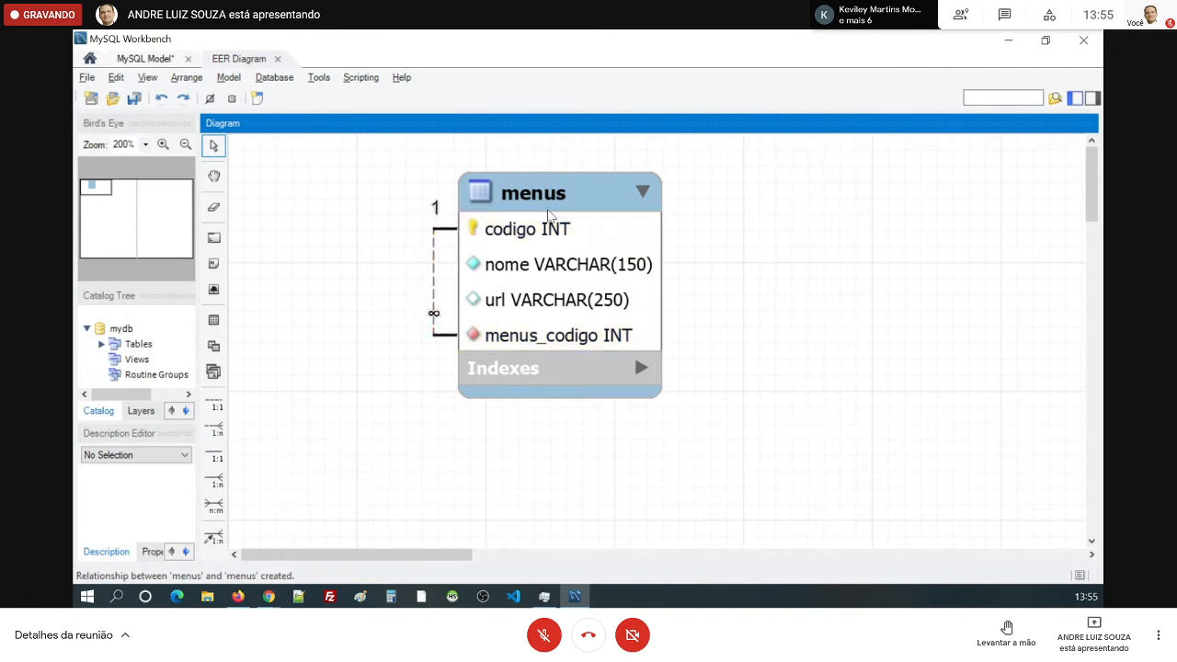
Open the menus table for editing and rename its menus_codigo foreign key column to pai
left_click(556, 197)
double_click(556, 197)
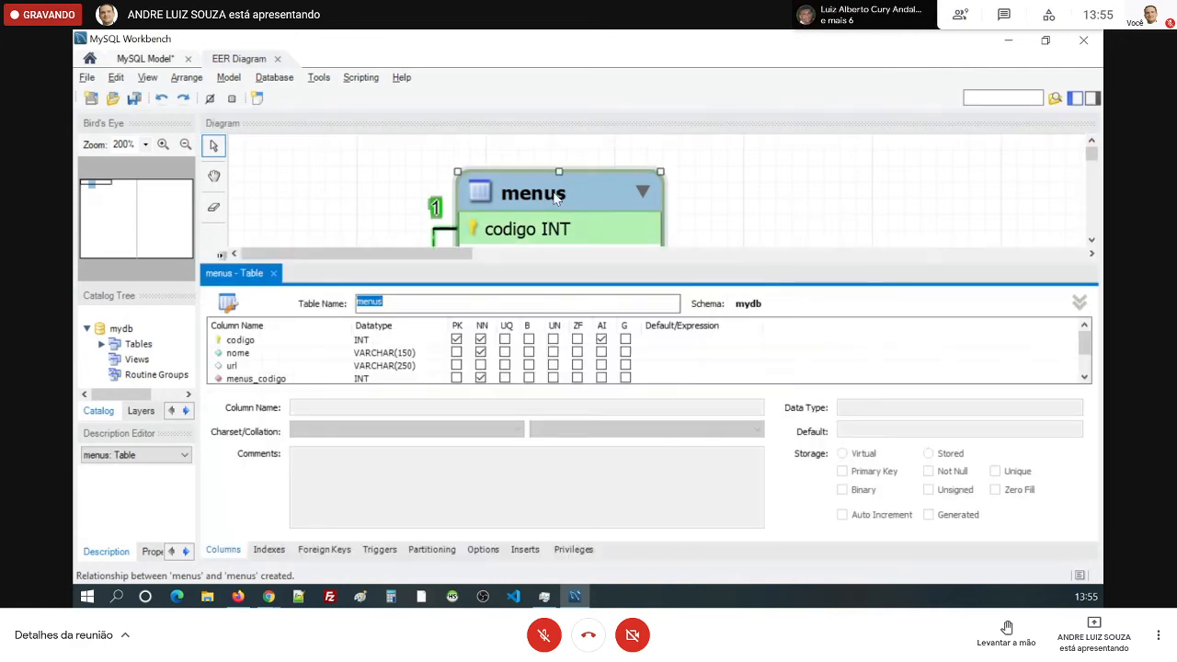
left_click(311, 379)
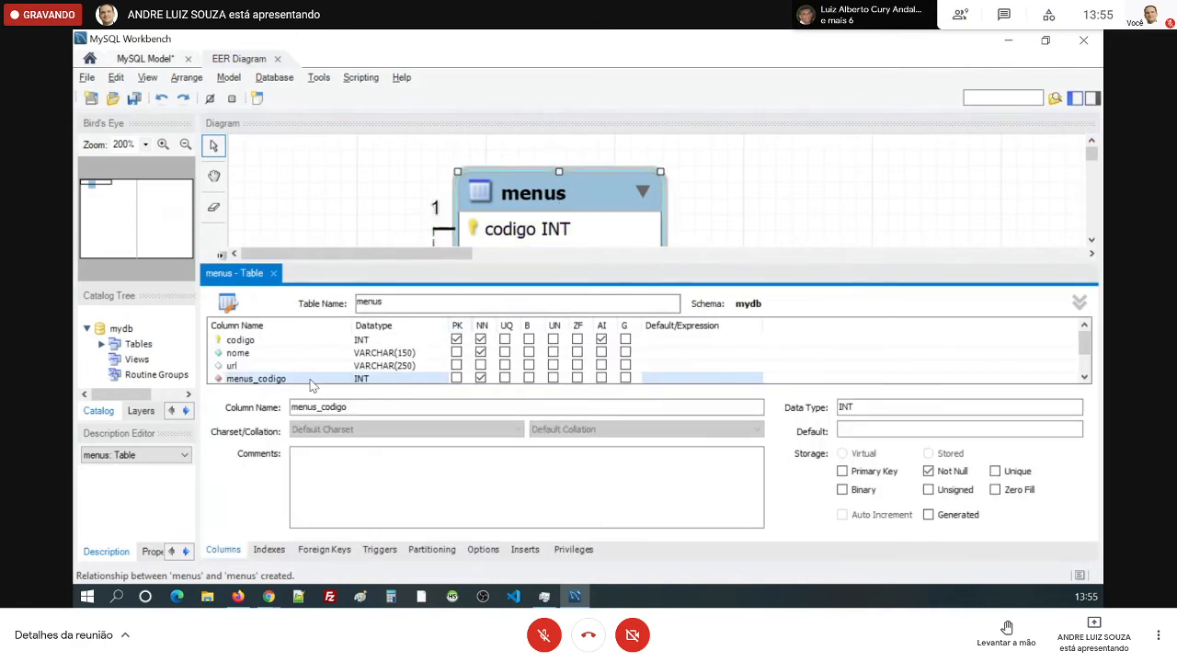
left_click(311, 379)
type("pai")
key("Return")
Make the pai column nullable by removing its Not Null setting, and close the menus table editor
left_click(272, 337)
scroll(277, 333, "up", 1)
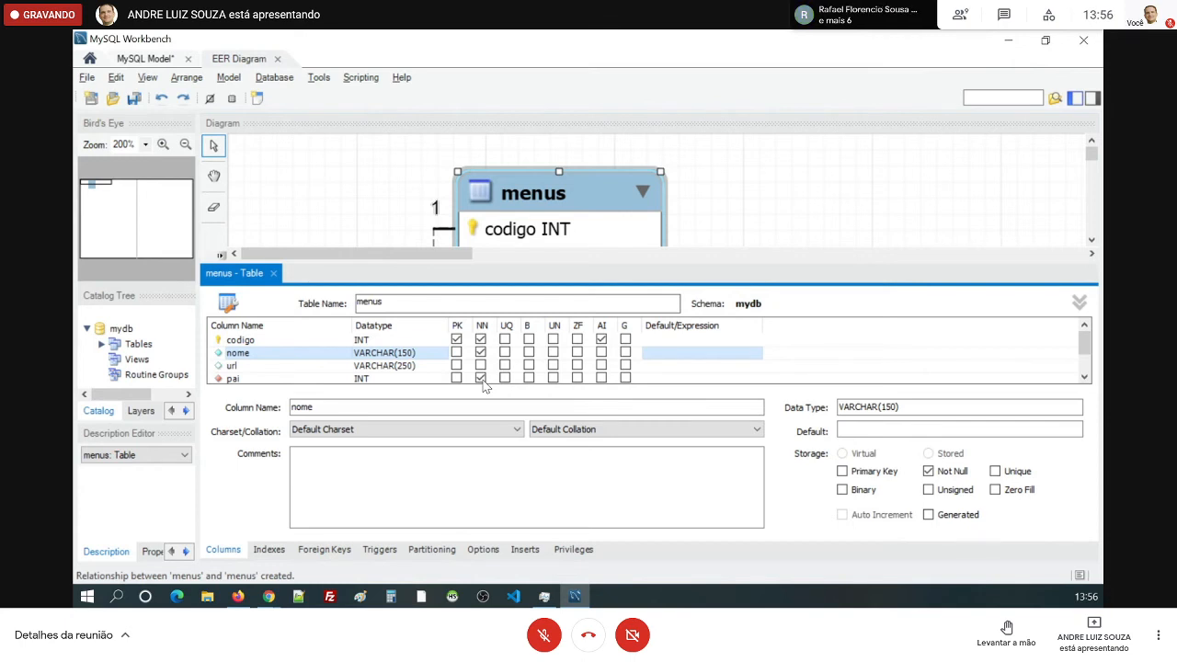
left_click(480, 378)
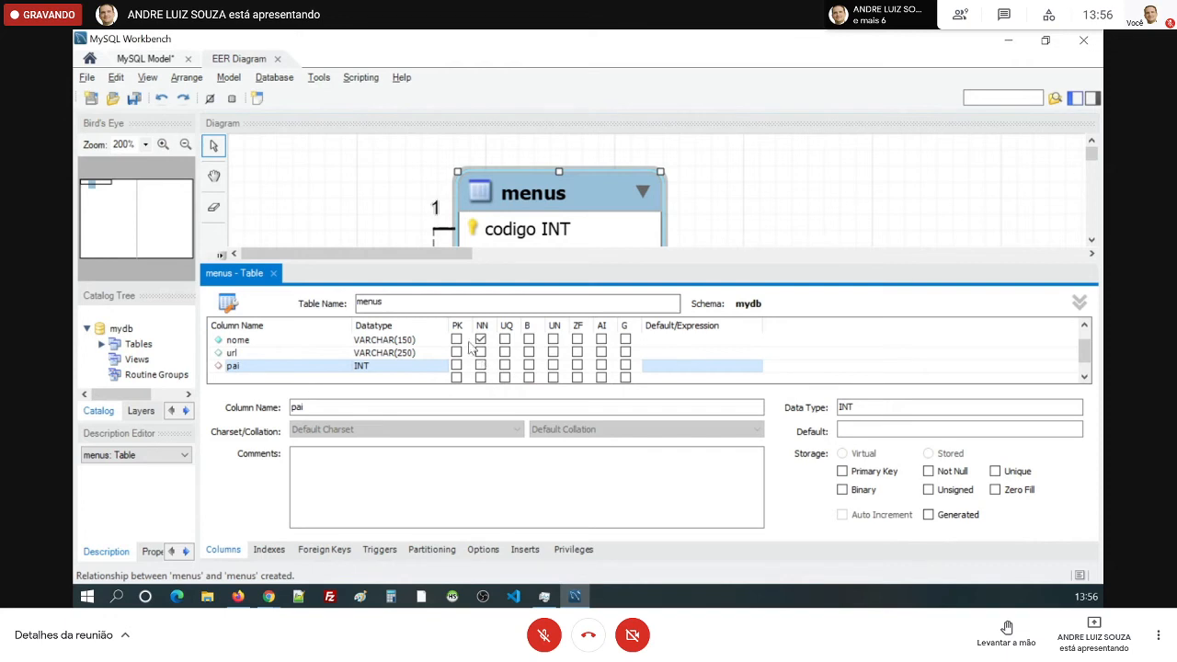
left_click(273, 273)
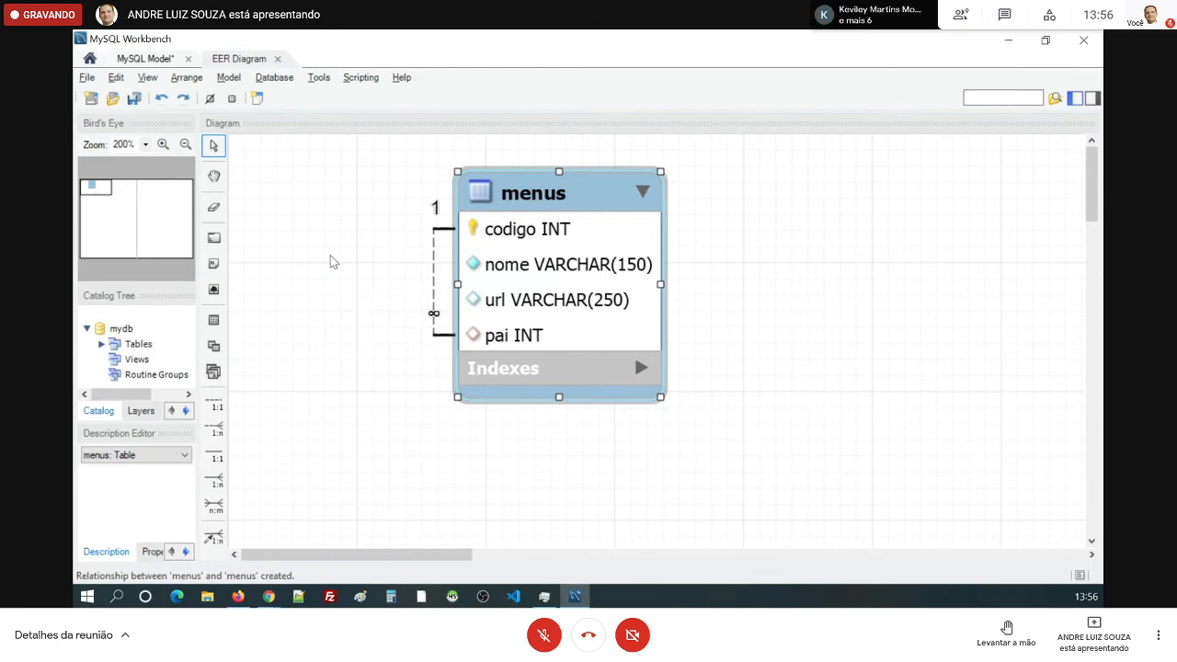
Shift the menus table left on the diagram and save the model as aula20210505 in the Downloads folder
left_click_drag(635, 353, 556, 356)
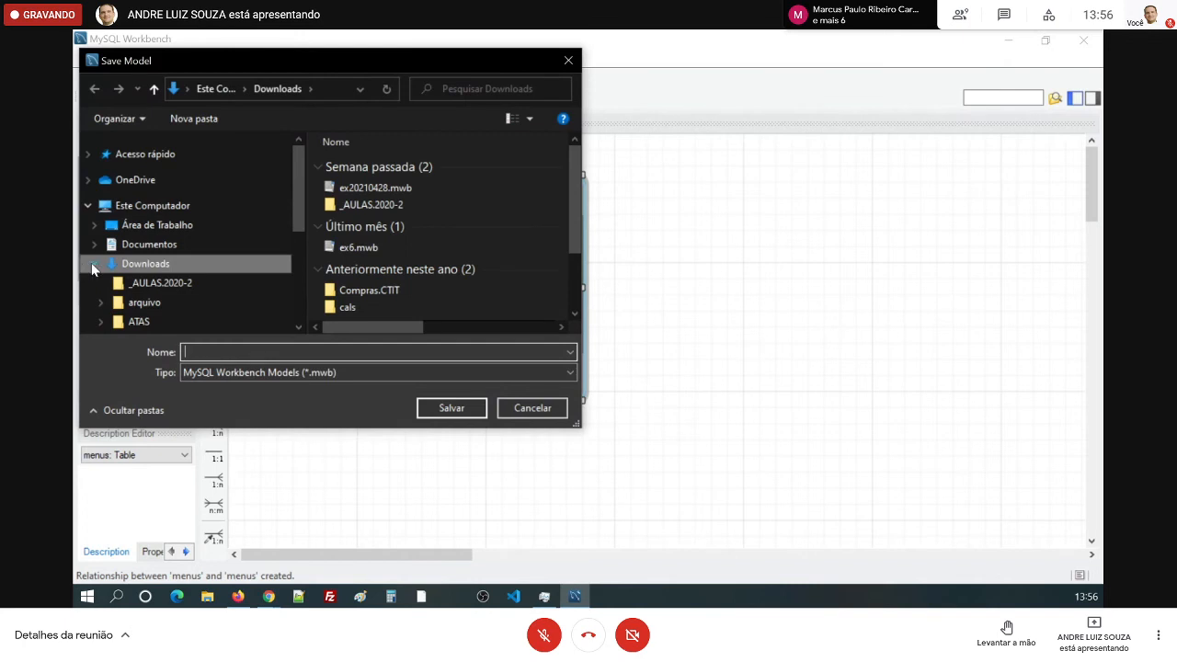
left_click(93, 263)
left_click(305, 351)
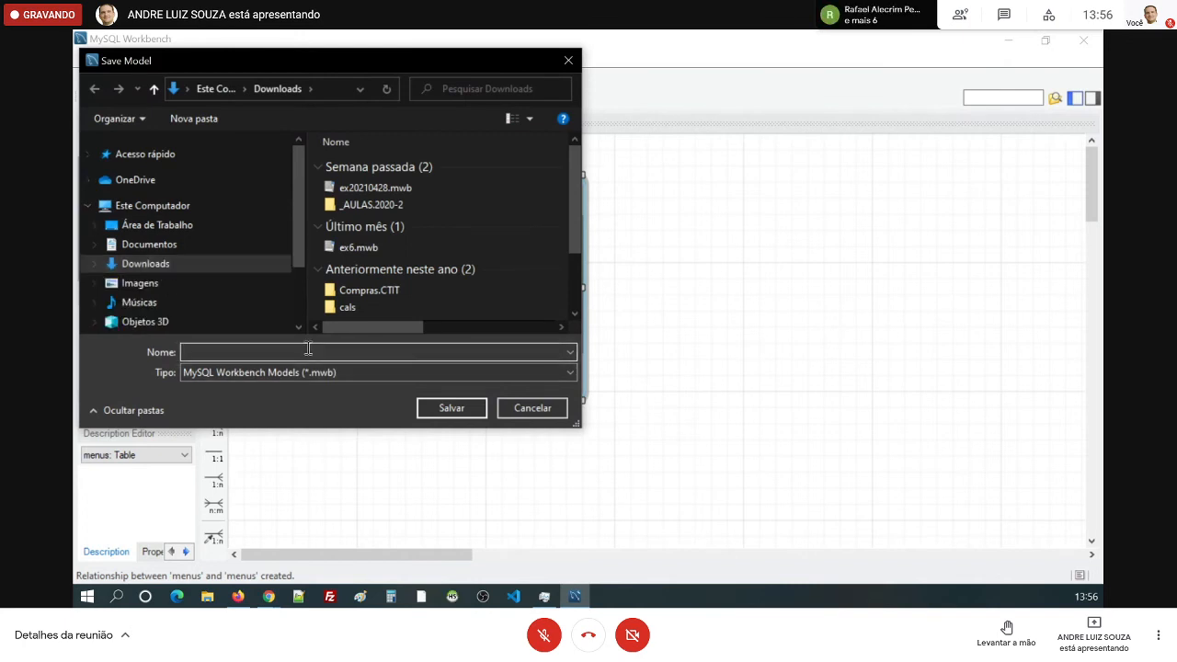
type("aula20210505")
key("Return")
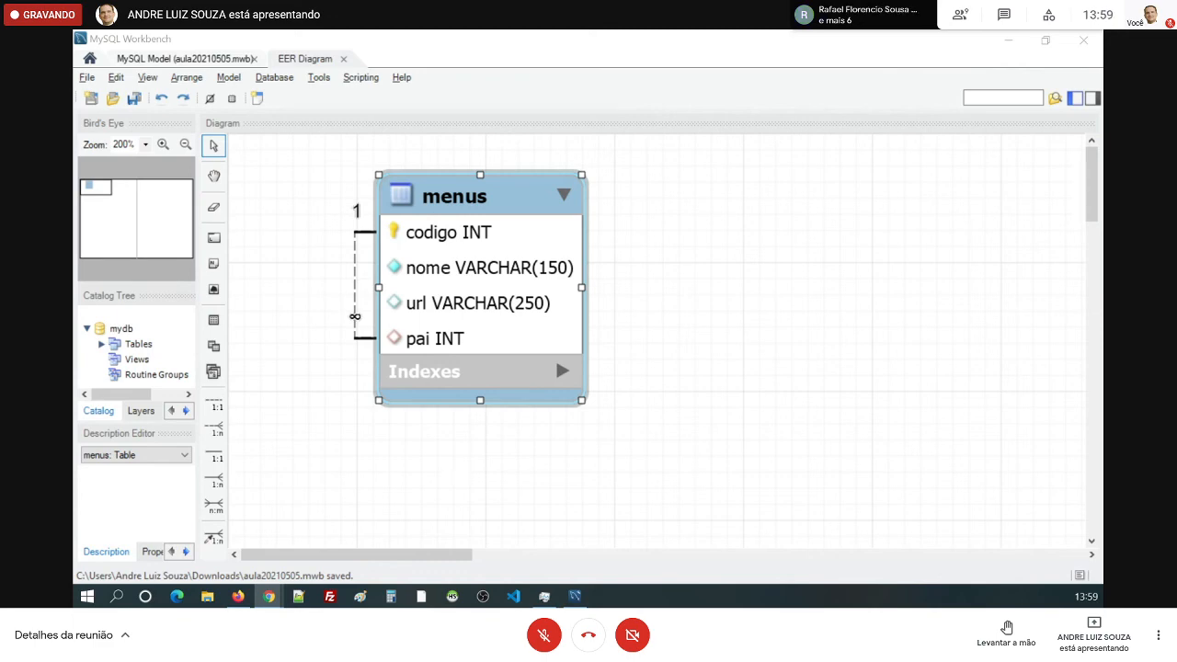
Switch to DirectAdmin in the browser and open the Gerenciamento MySQL page
key("alt+Tab")
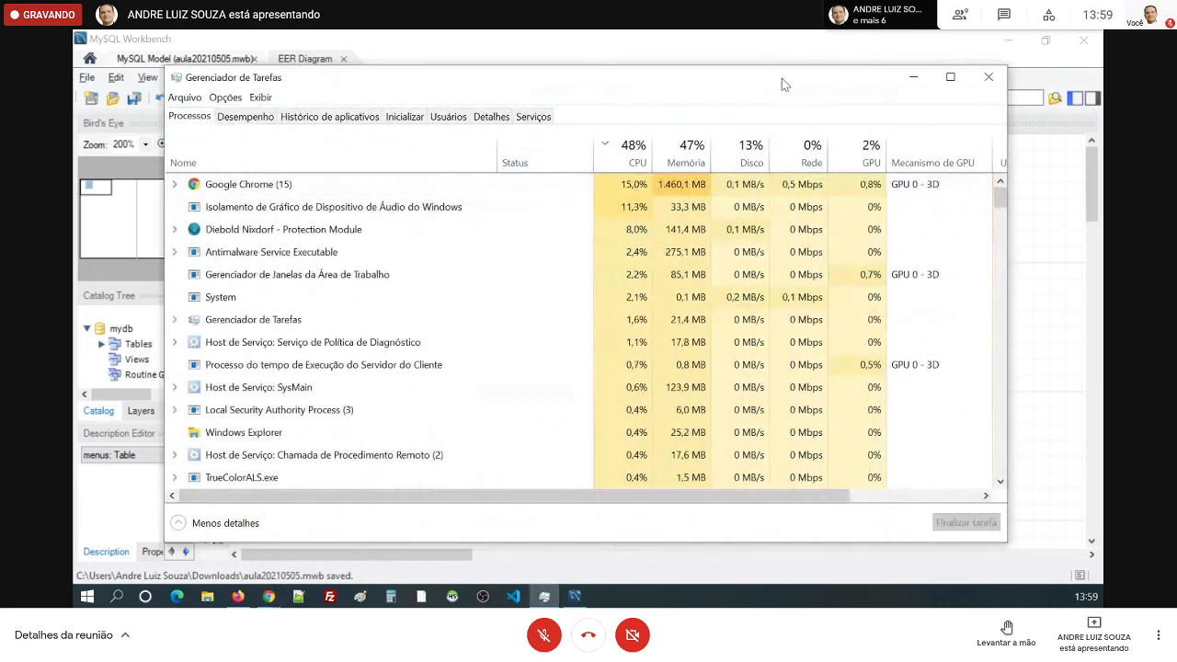
key("alt+Tab")
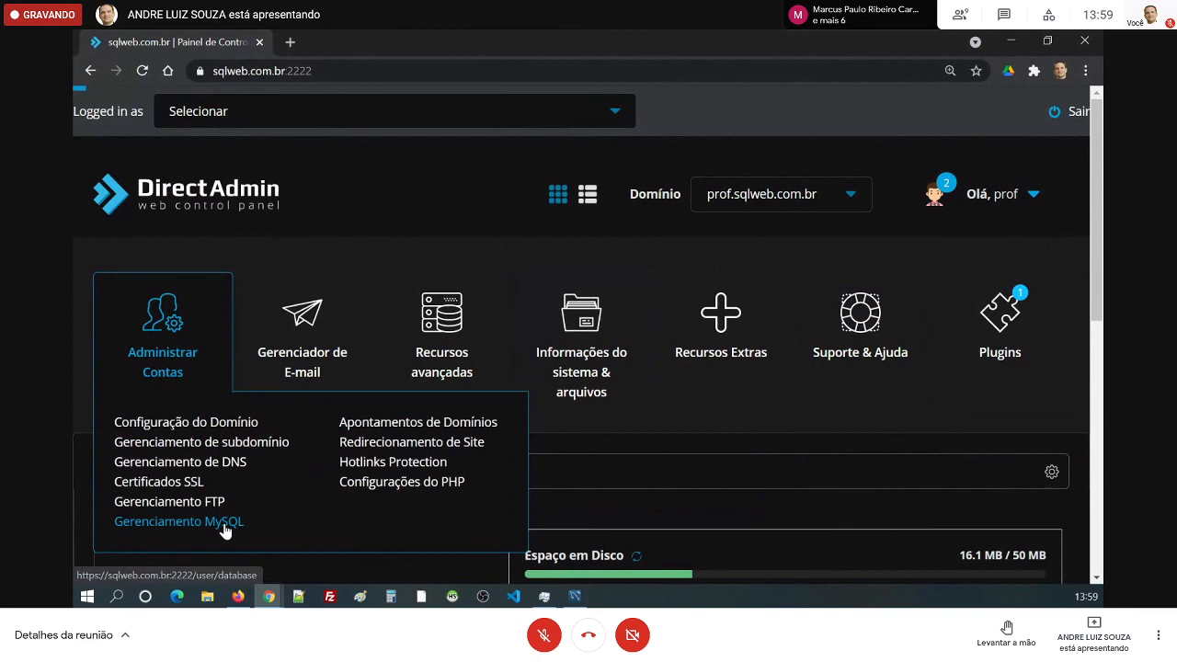
left_click(224, 524)
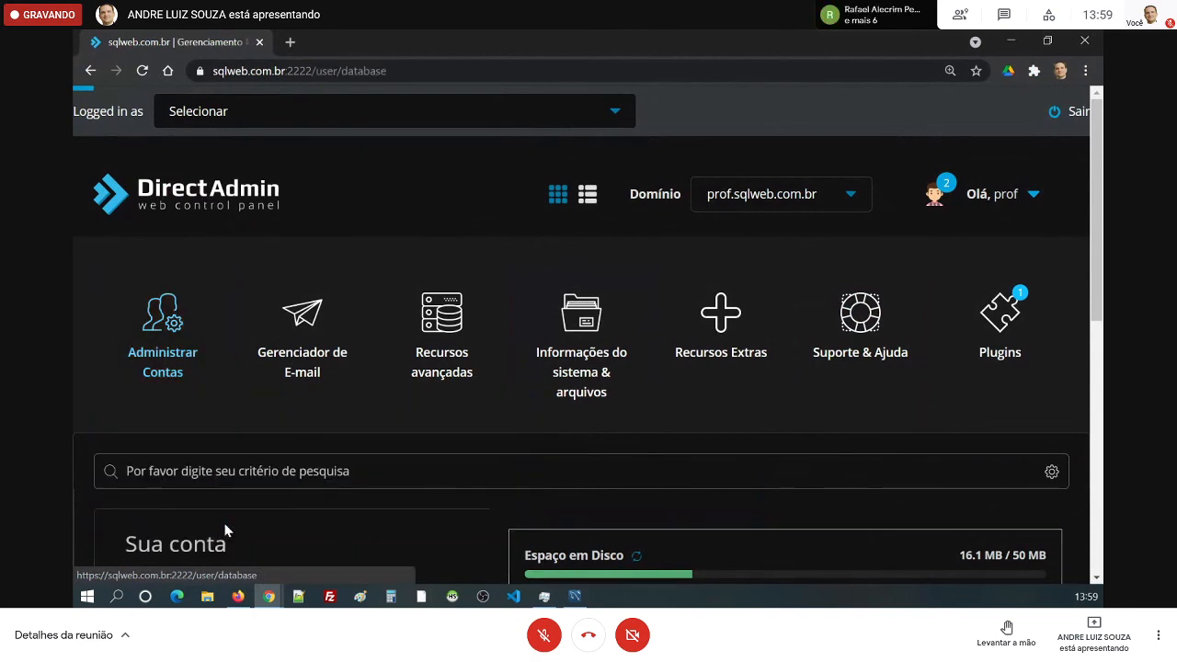
scroll(314, 483, "down", 5)
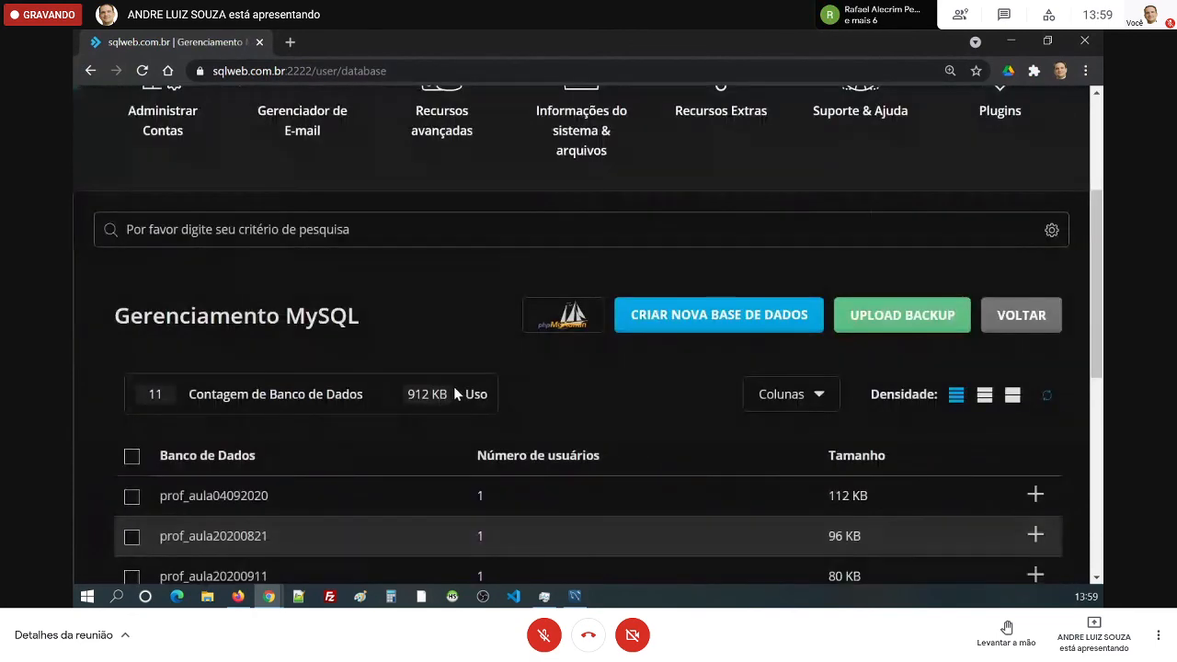
scroll(454, 391, "up", 2)
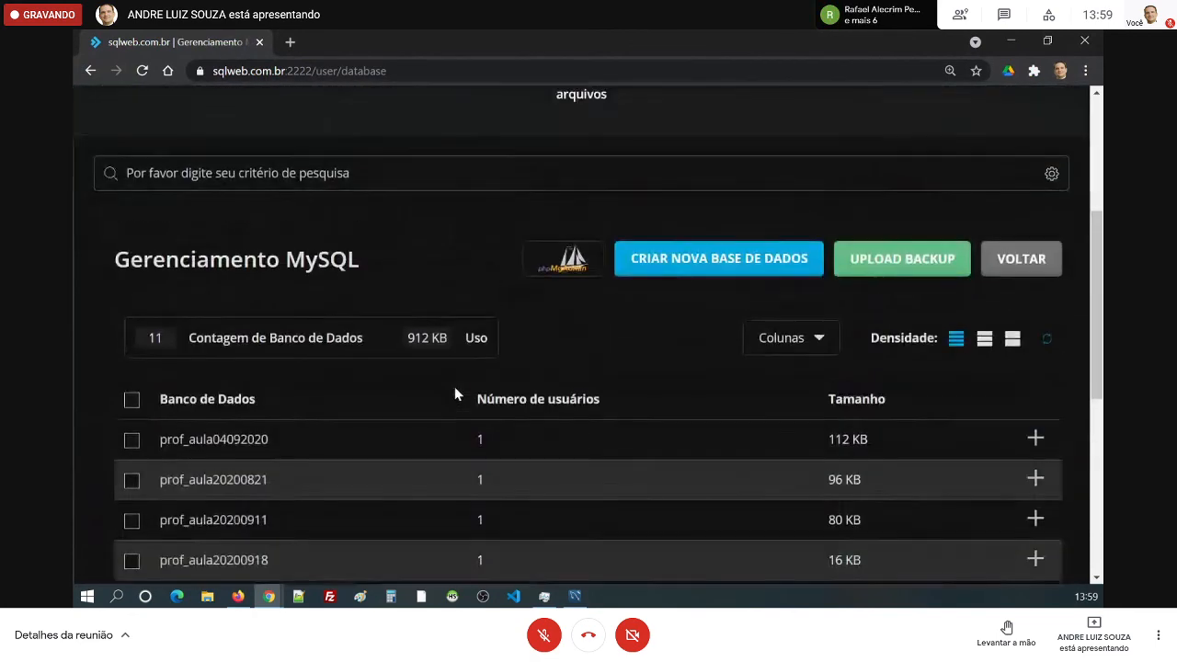
Start a new database and name it aula20210505, keeping the database user the same as the database name
left_click(705, 318)
left_click(568, 390)
type("aula20")
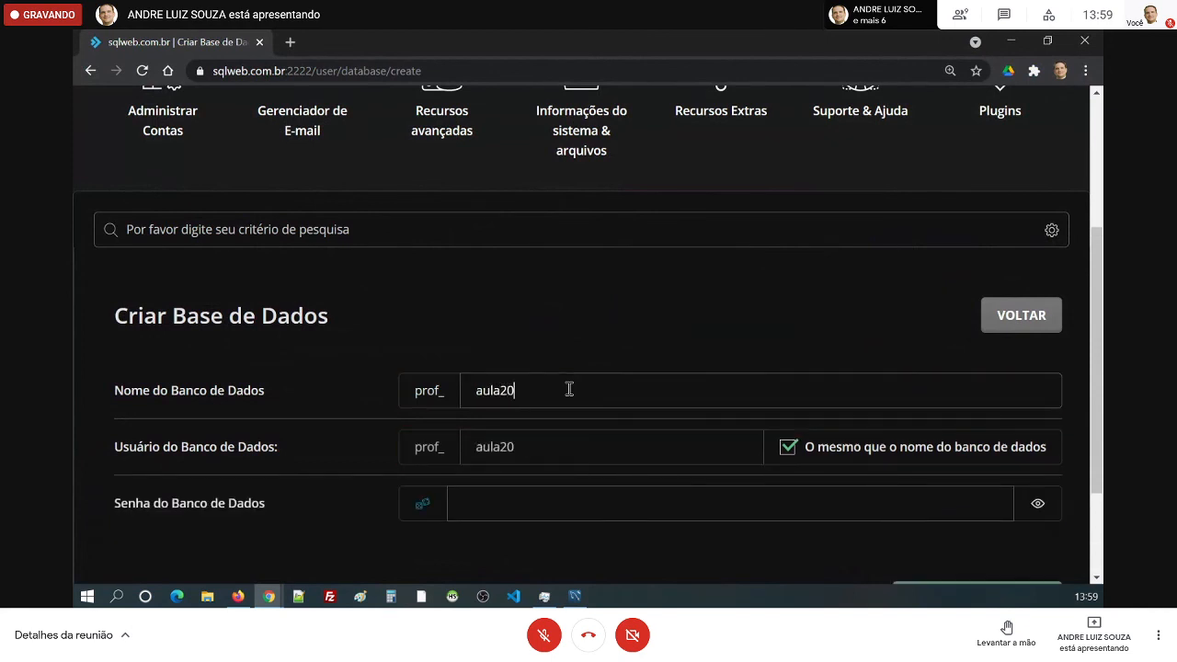
type("210505")
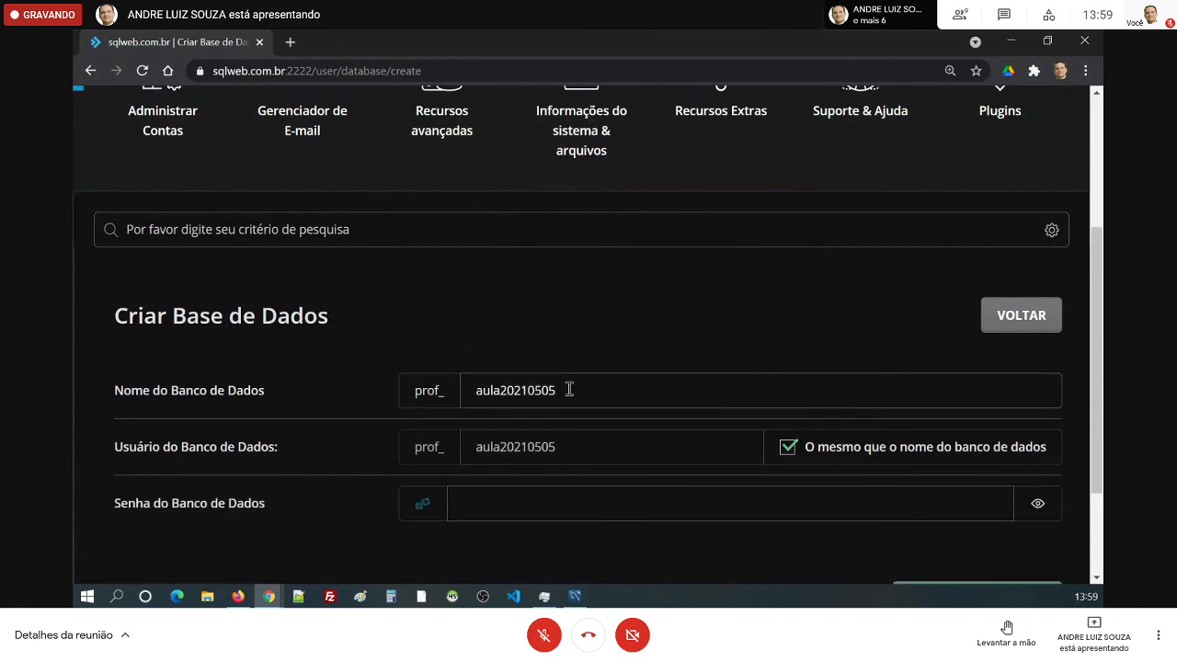
Generate a random database password, create the database, and dismiss the summary of its credentials
left_click(424, 505)
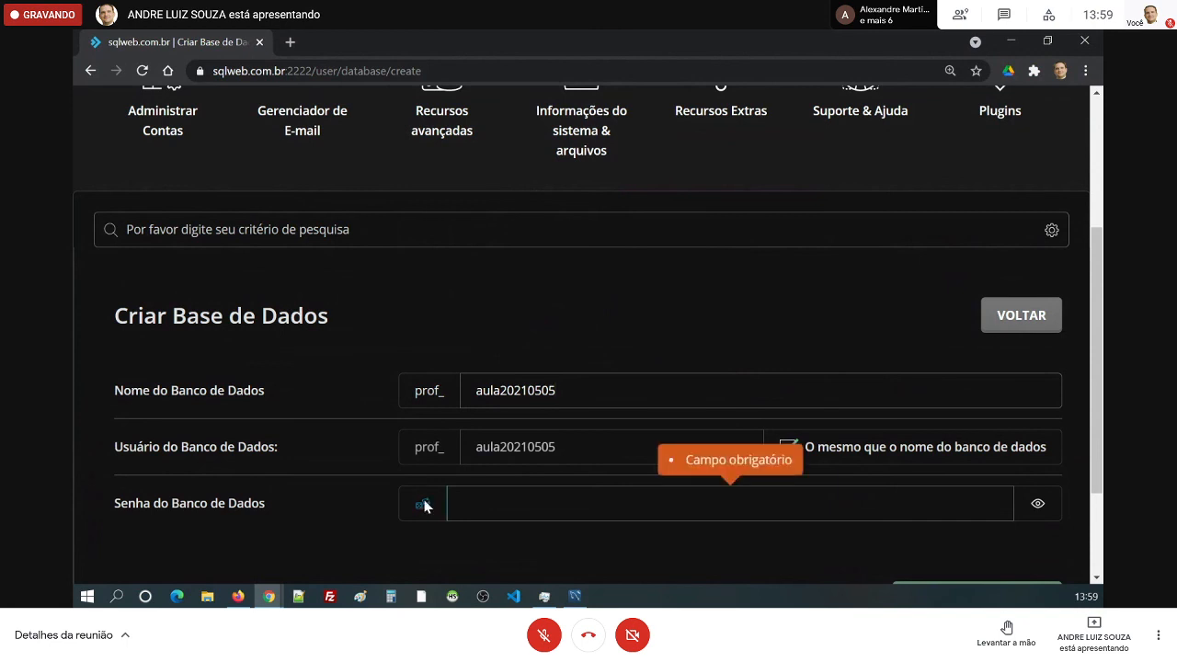
left_click(423, 505)
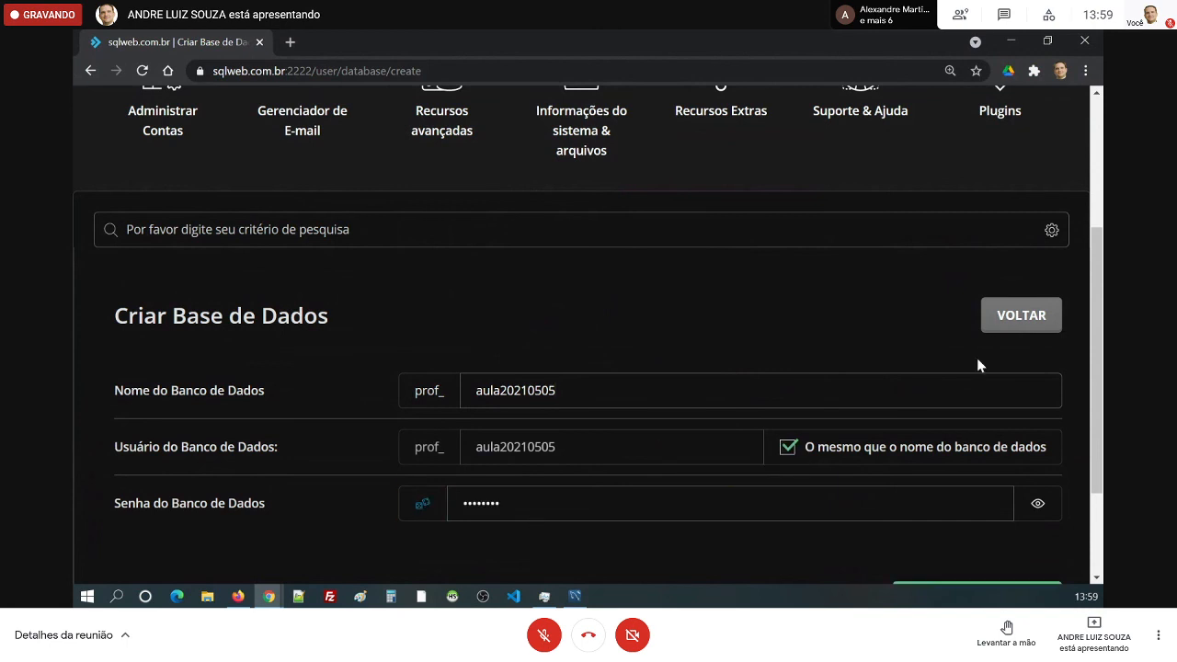
scroll(987, 349, "down", 2)
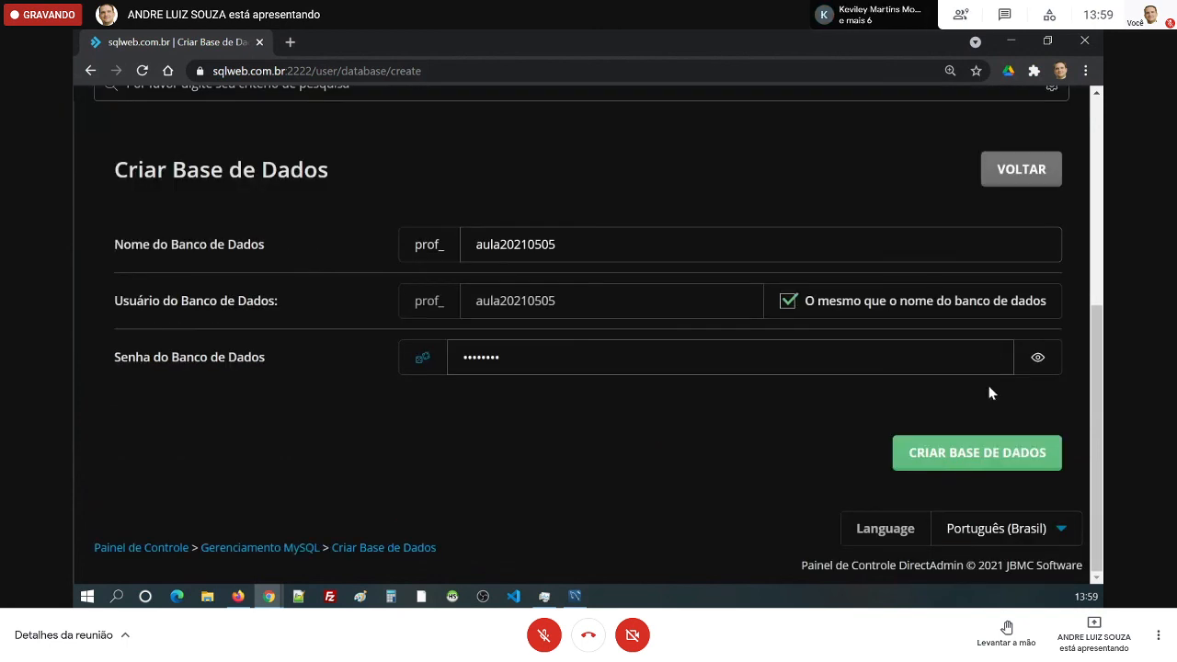
left_click(981, 453)
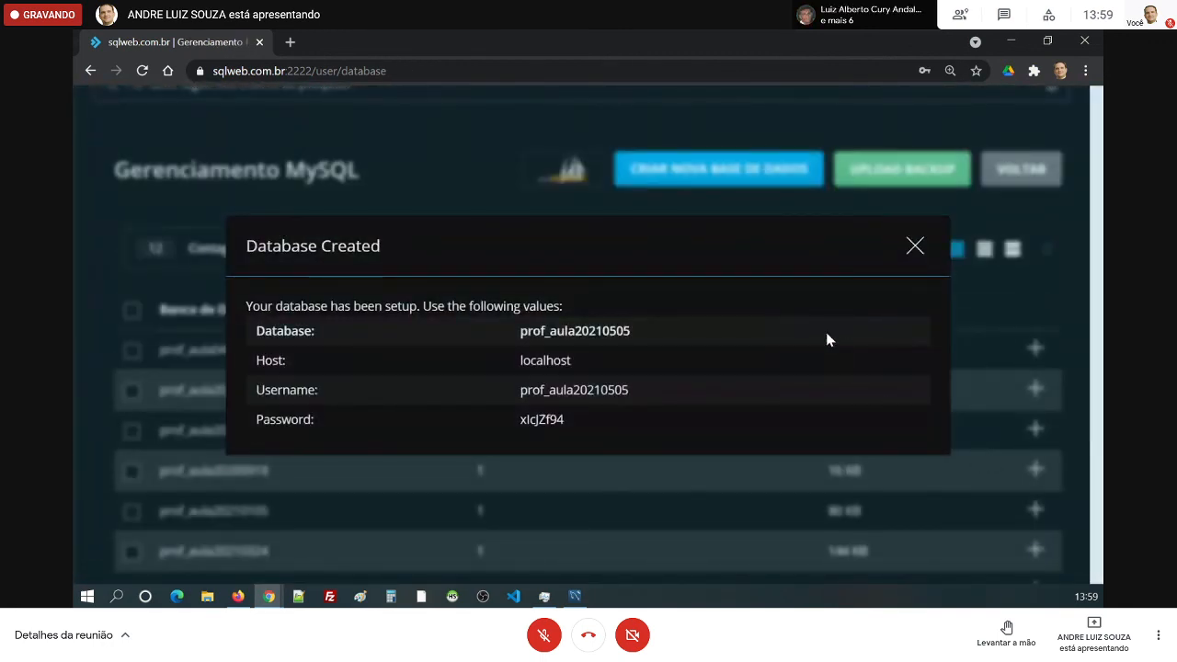
left_click(915, 246)
Open phpMyAdmin from DirectAdmin's extra resources and select the prof_aula20210505 database
scroll(906, 276, "up", 5)
mouse_move(703, 368)
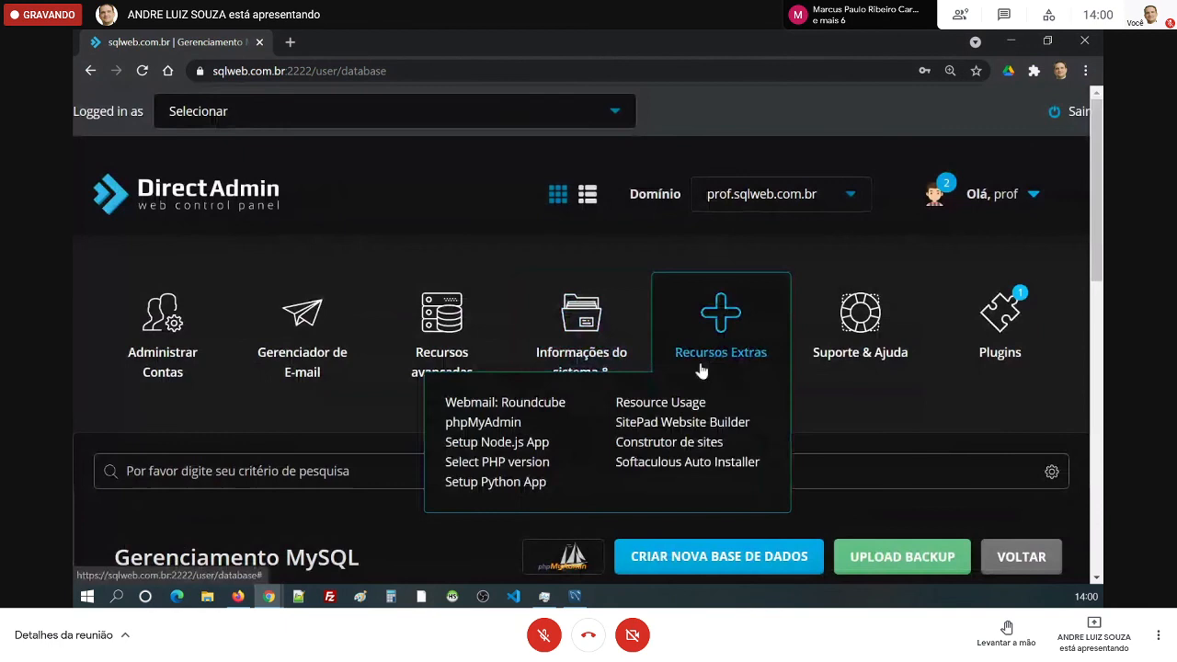
left_click(483, 426)
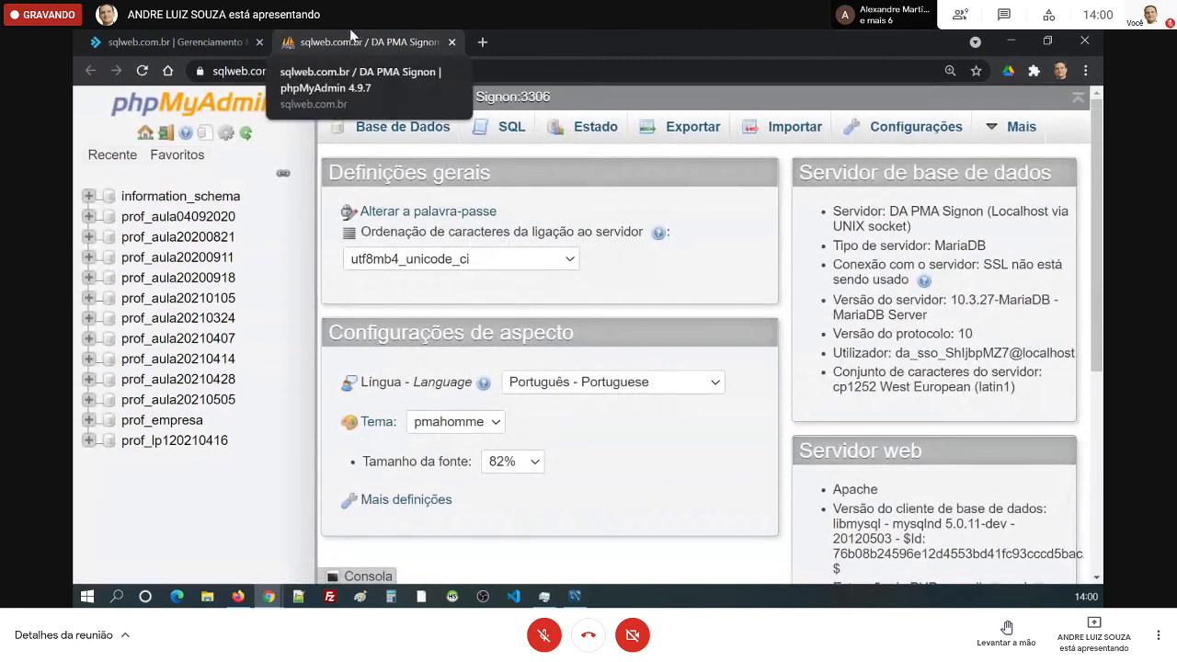
left_click(190, 401)
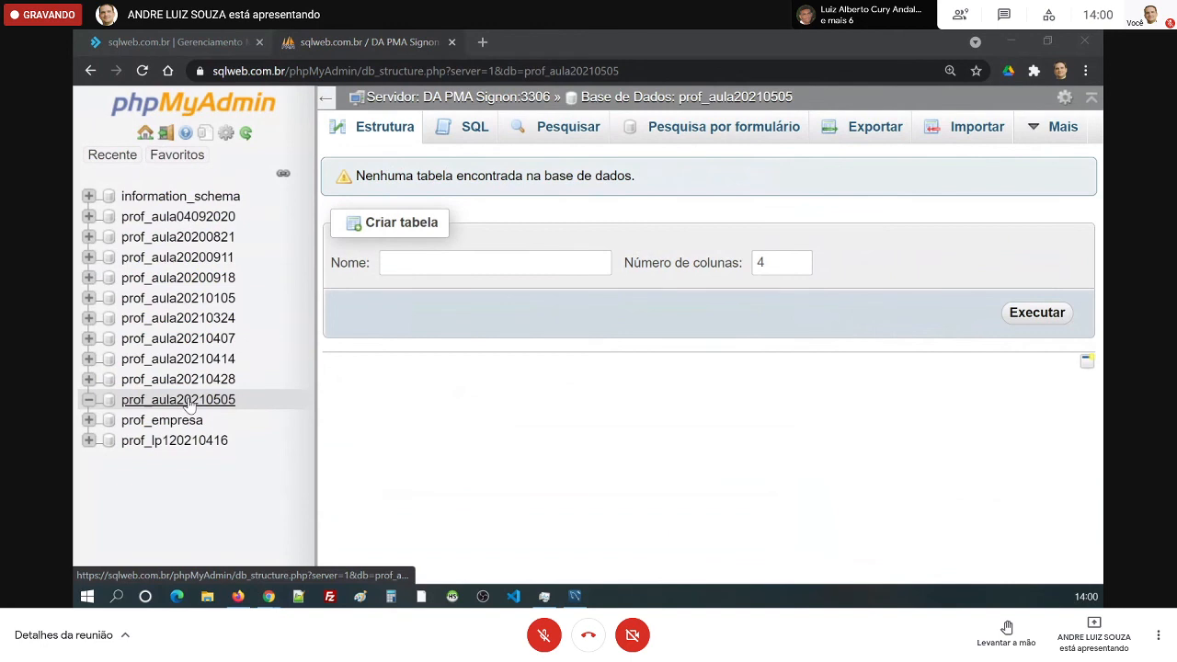
Switch to MySQL Workbench and copy the menus table's SQL to the clipboard
left_click(574, 597)
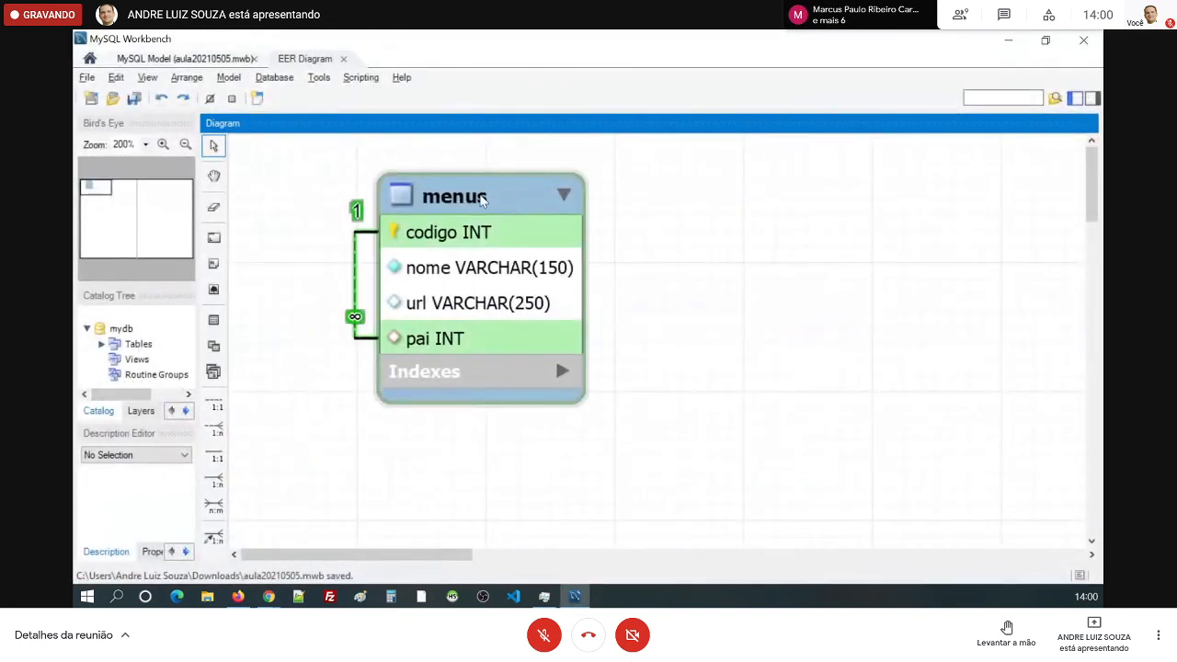
right_click(482, 199)
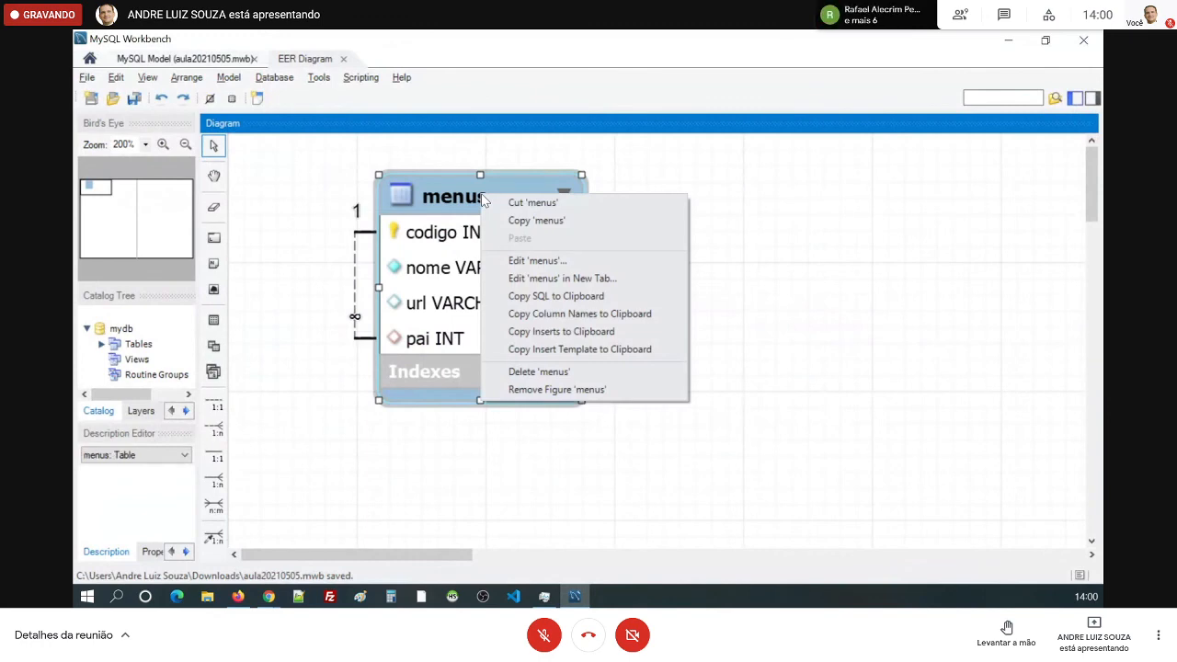
left_click(576, 298)
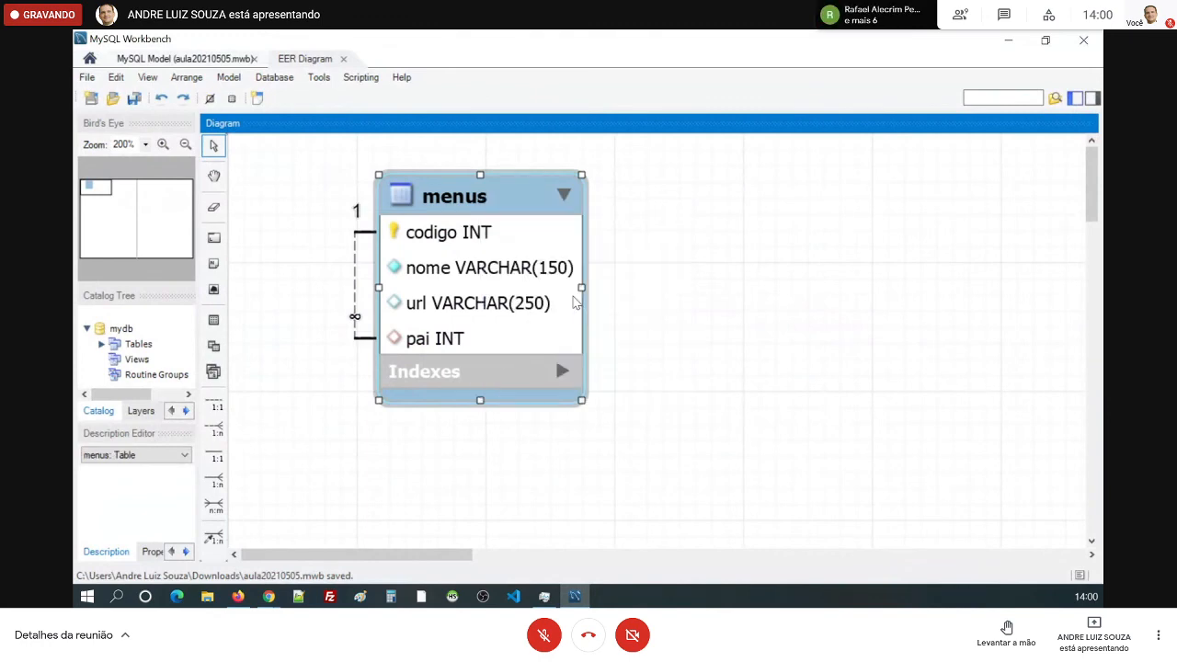
key("alt+Tab")
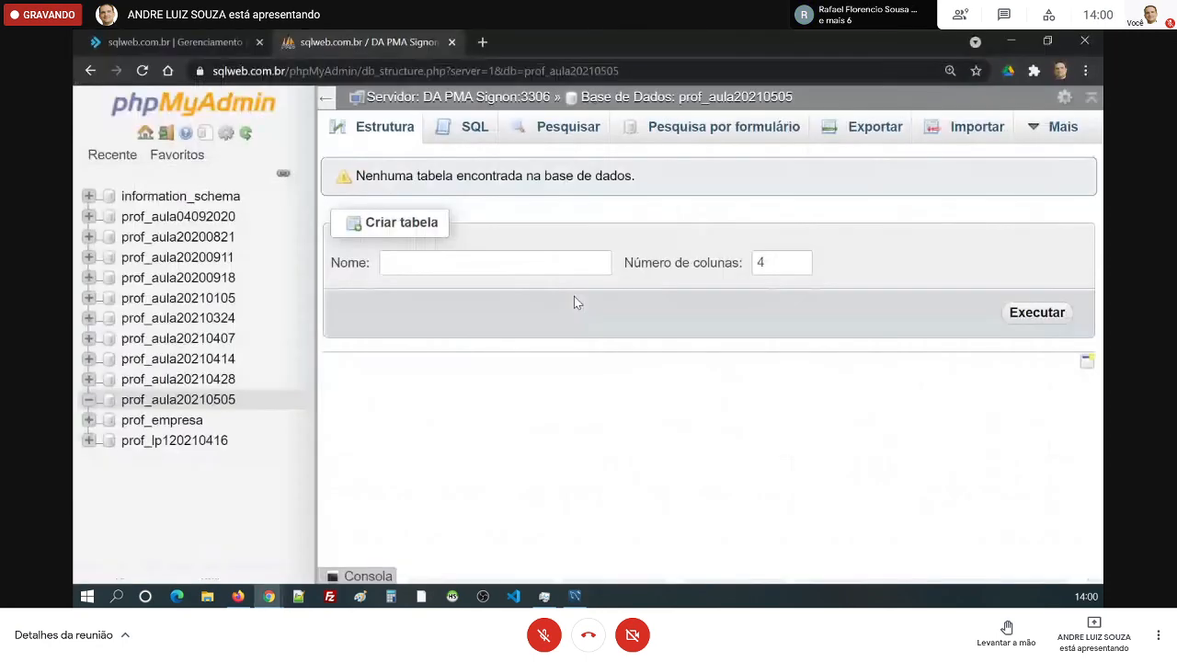
left_click(471, 127)
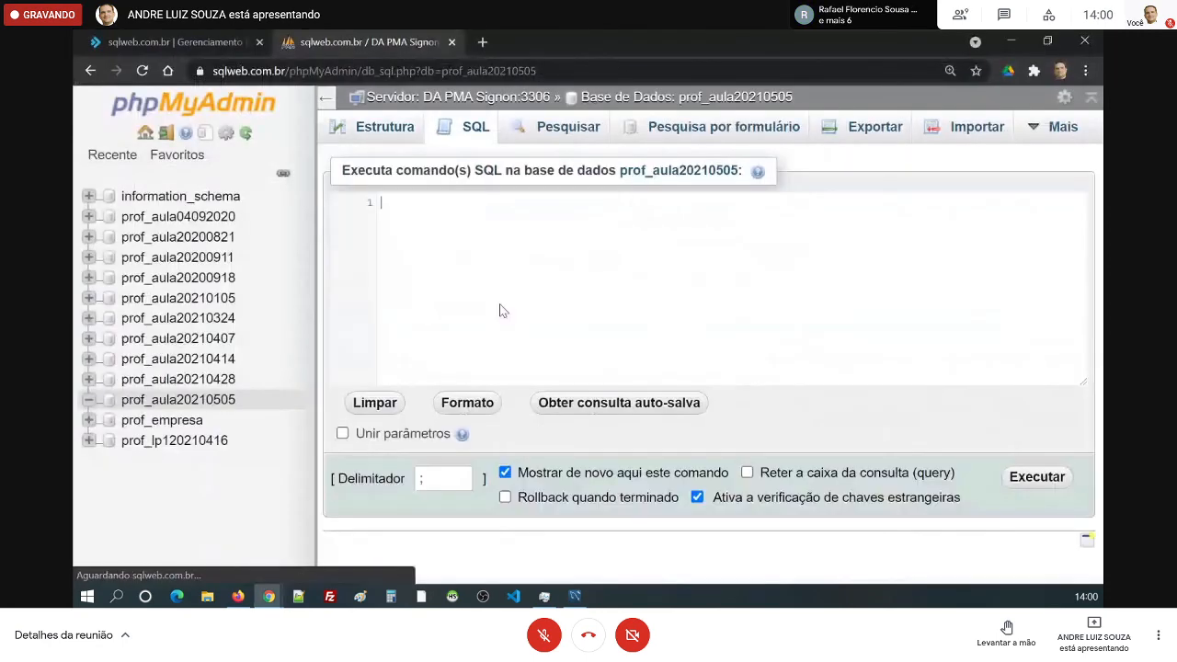
key("ctrl+v")
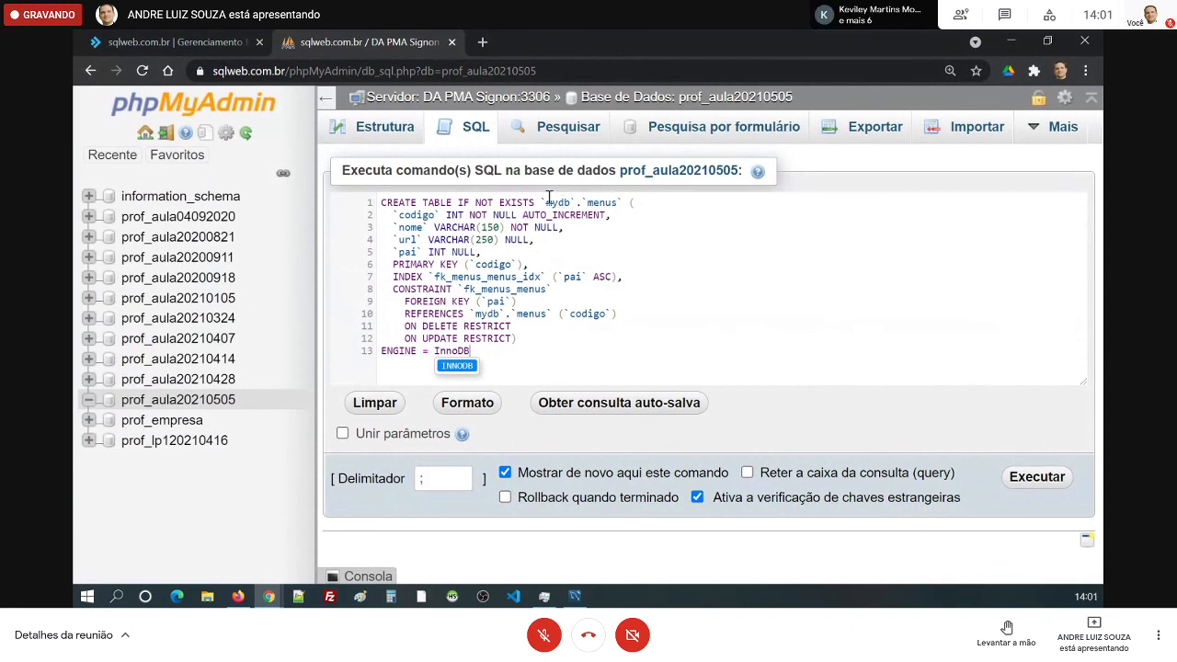
left_click_drag(534, 201, 580, 201)
left_click(577, 227)
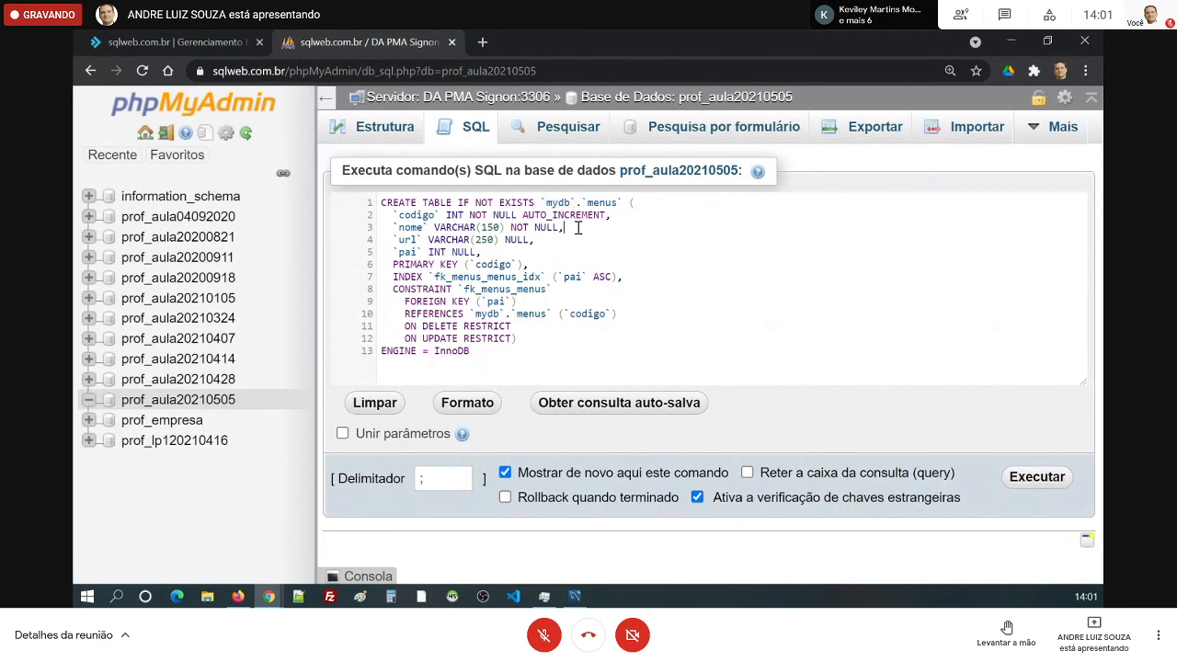
key("ctrl+a")
key("Delete")
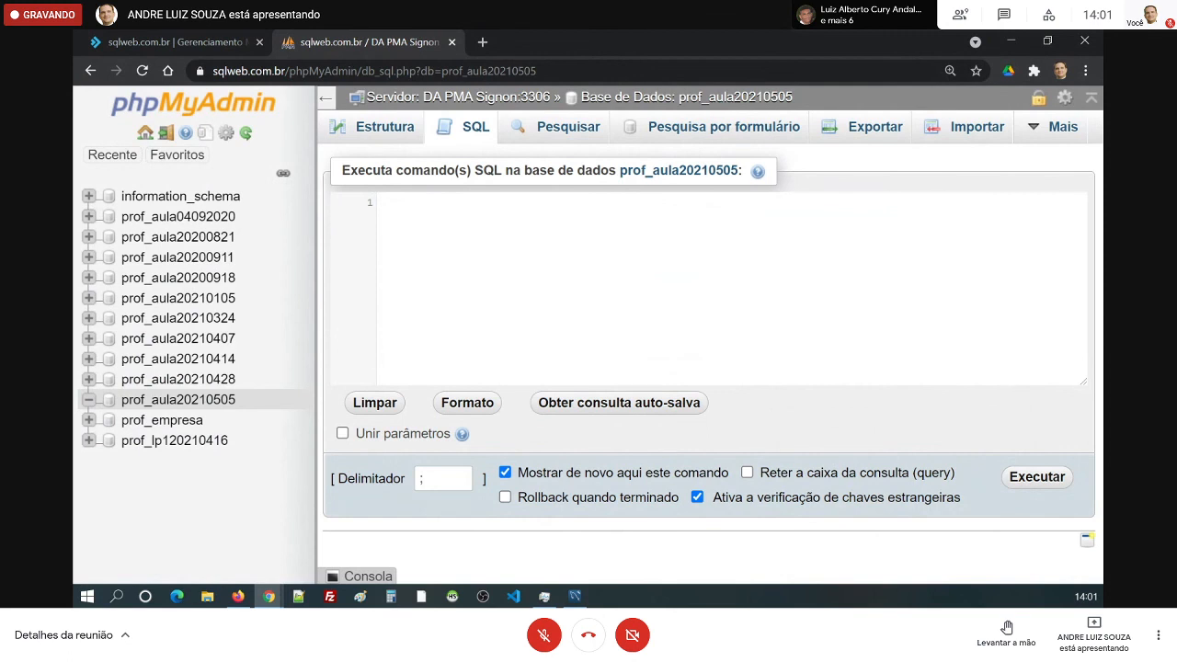
Switch to Notepad++, paste the menus table's SQL into a new file, and maximize the window
key("alt+Tab")
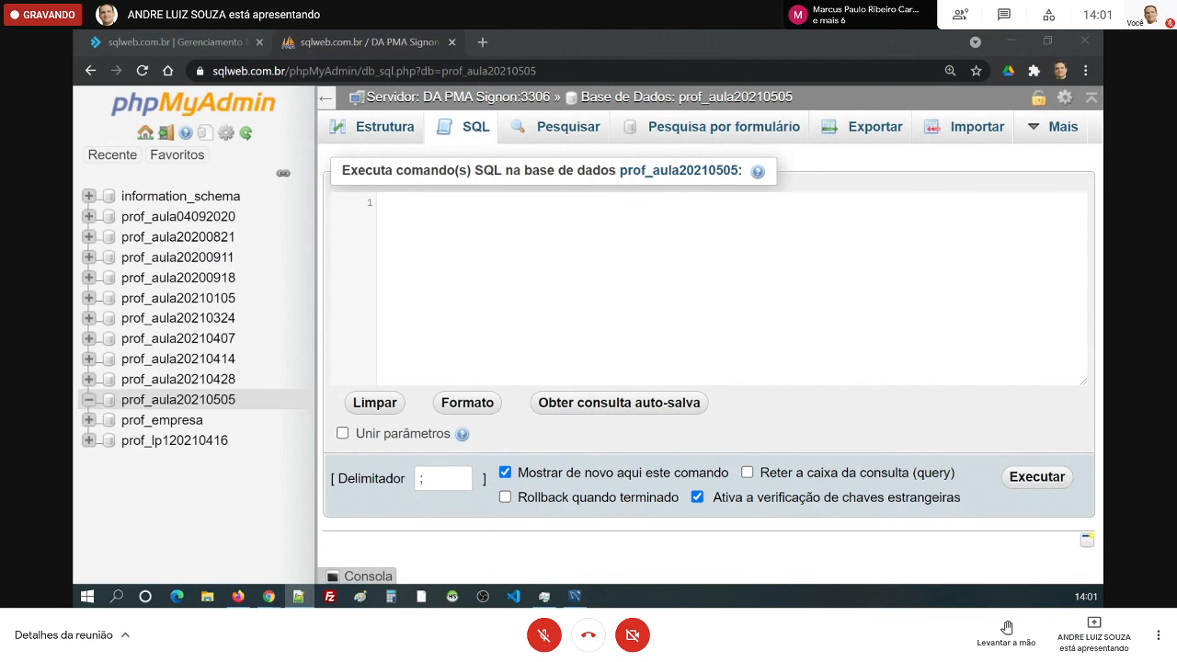
left_click_drag(0, 55, 401, 84)
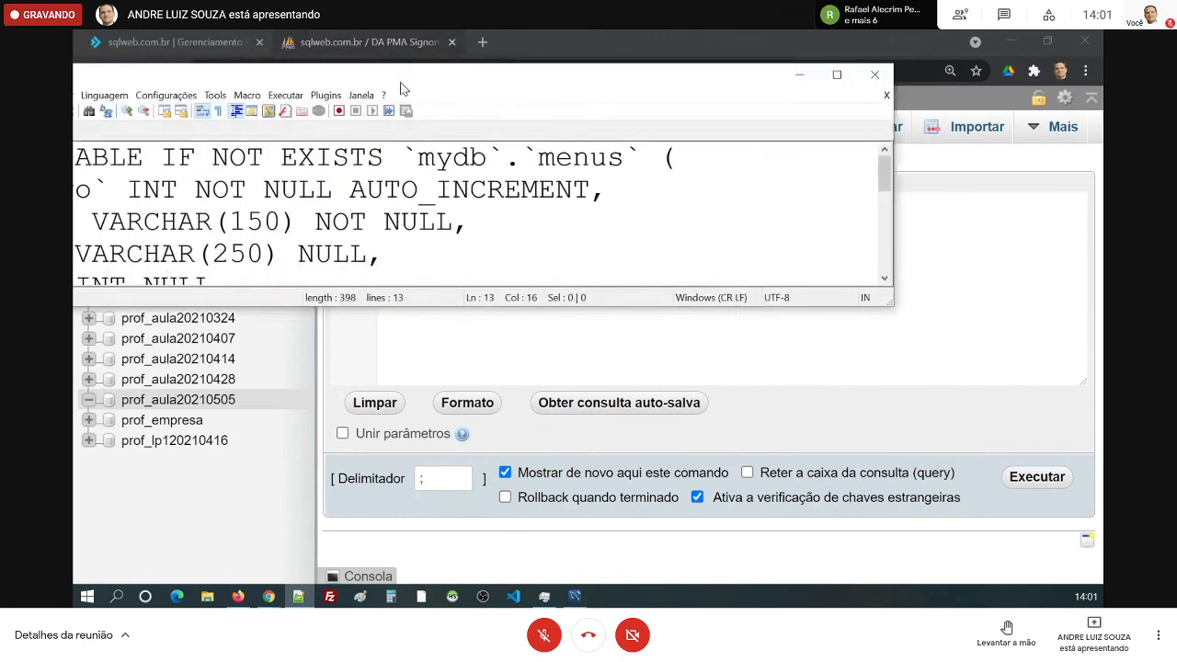
left_click(837, 75)
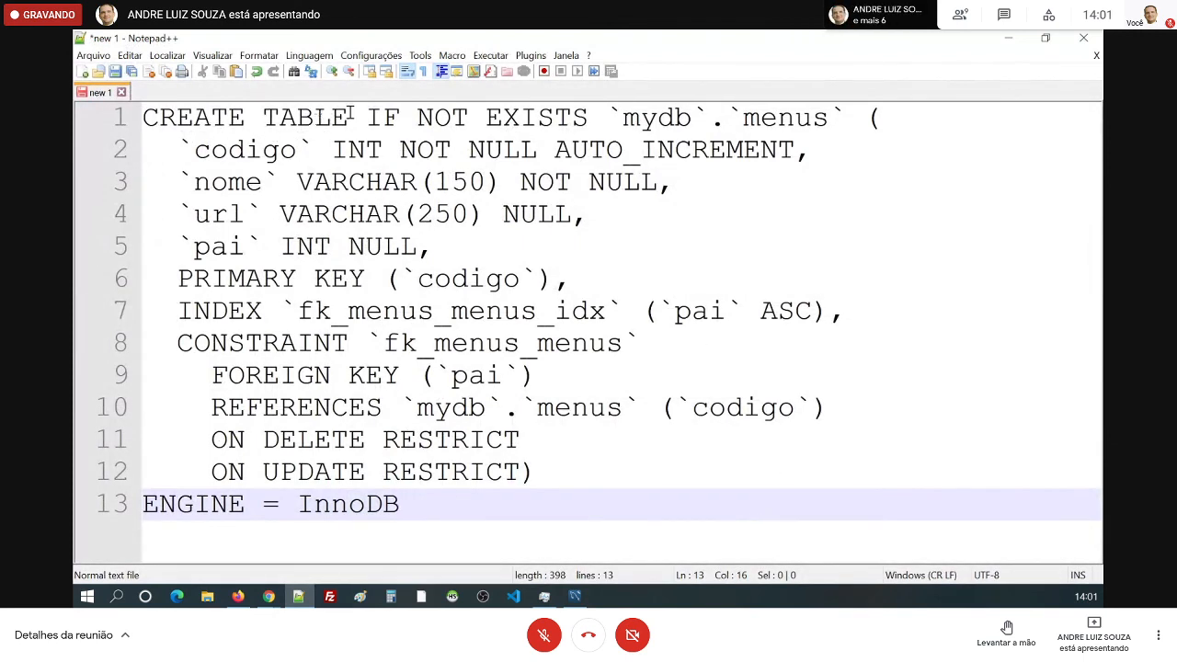
Examine the CREATE TABLE, IF NOT EXISTS and menus table name parts of the statement's first line
left_click_drag(366, 117, 138, 114)
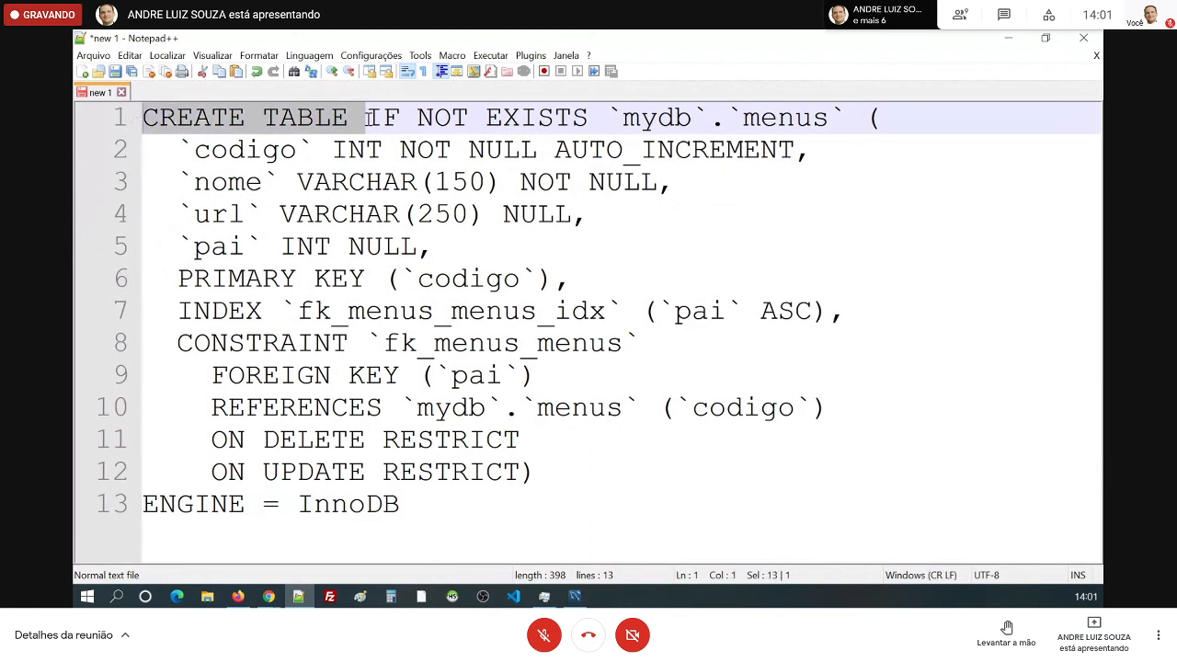
left_click_drag(589, 117, 366, 117)
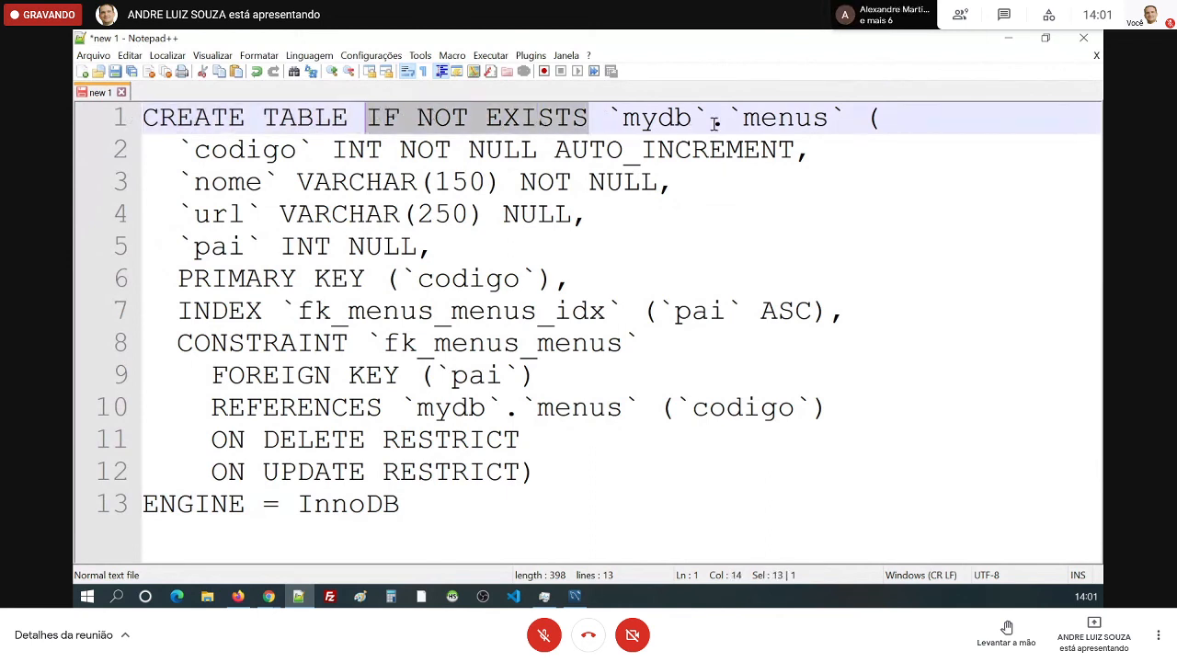
left_click_drag(726, 118, 849, 114)
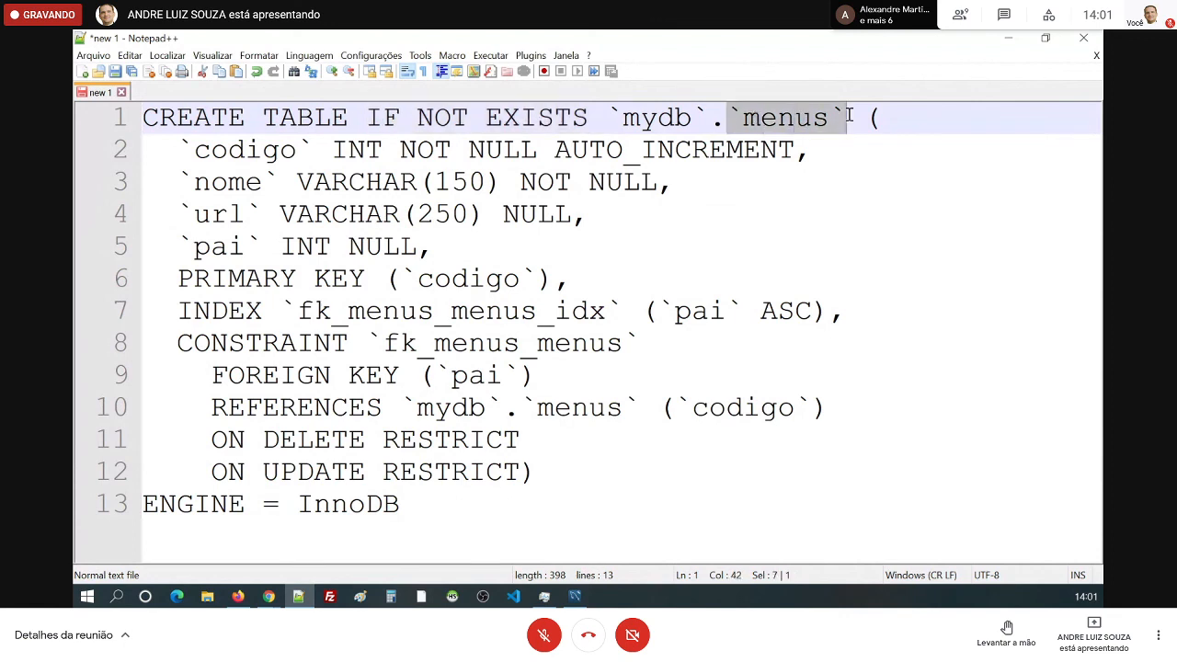